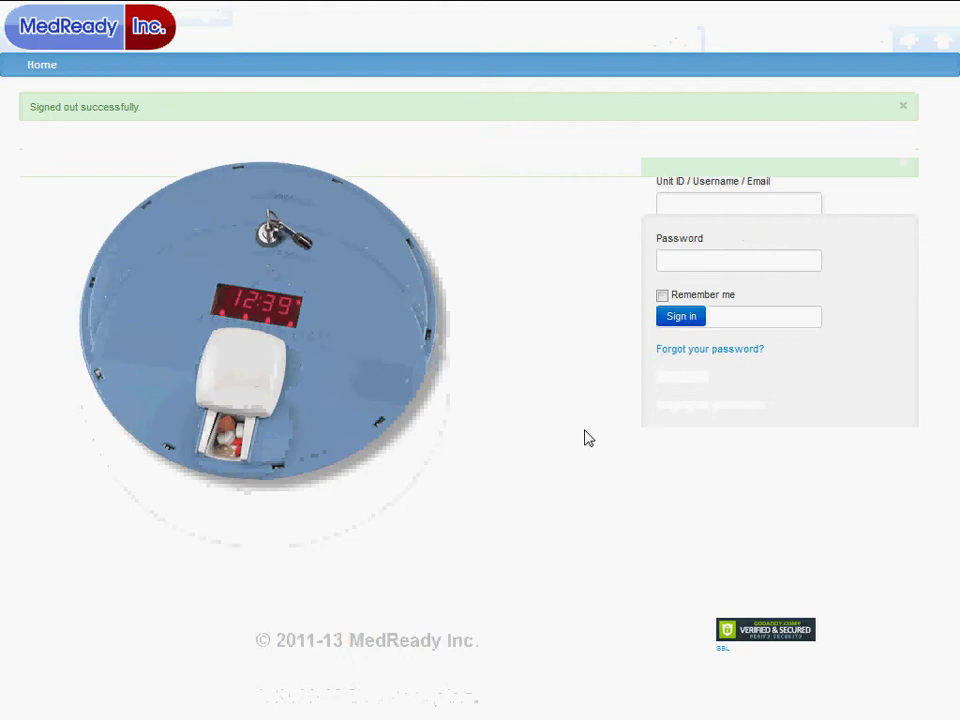
Sign in with the saved unit login suggestion so the password autofills
{"action": "left_click", "coordinate": [758, 202]}
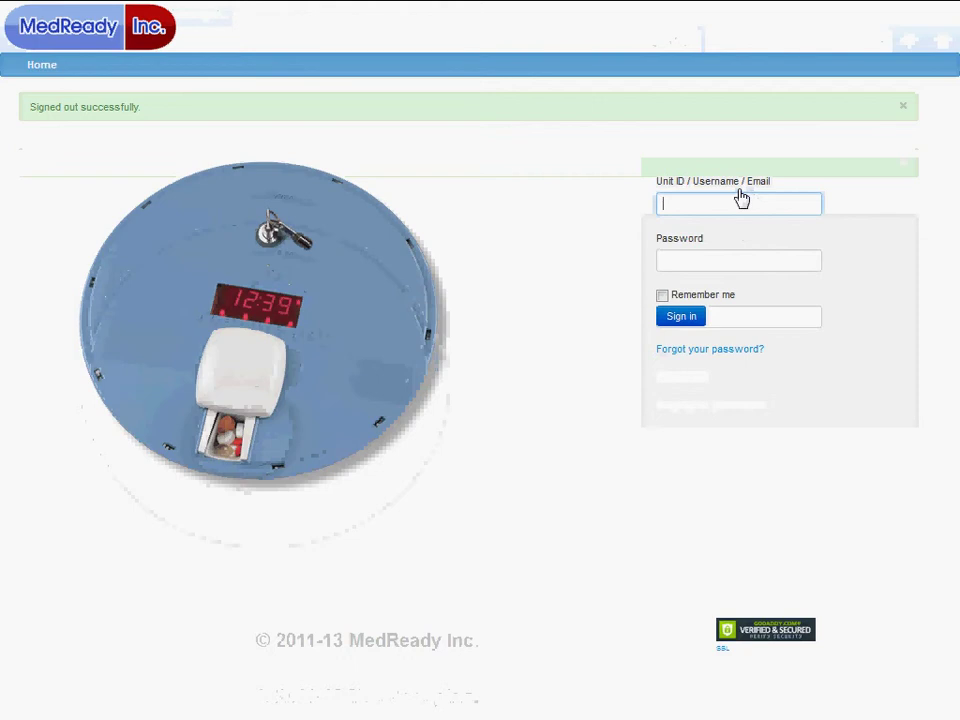
{"action": "type", "text": "0"}
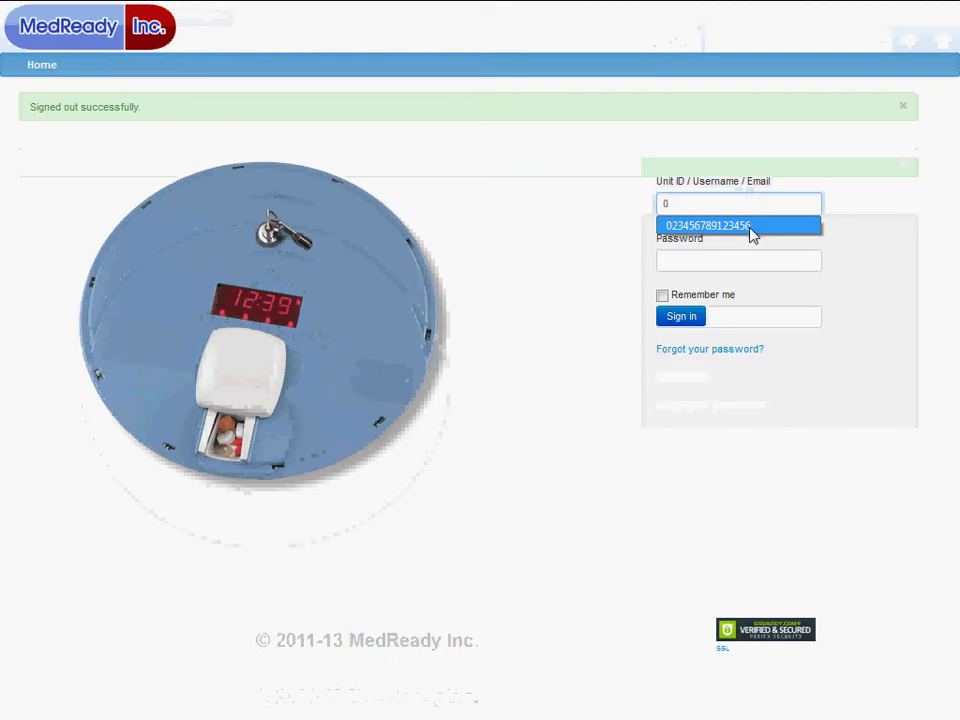
{"action": "left_click", "coordinate": [754, 229]}
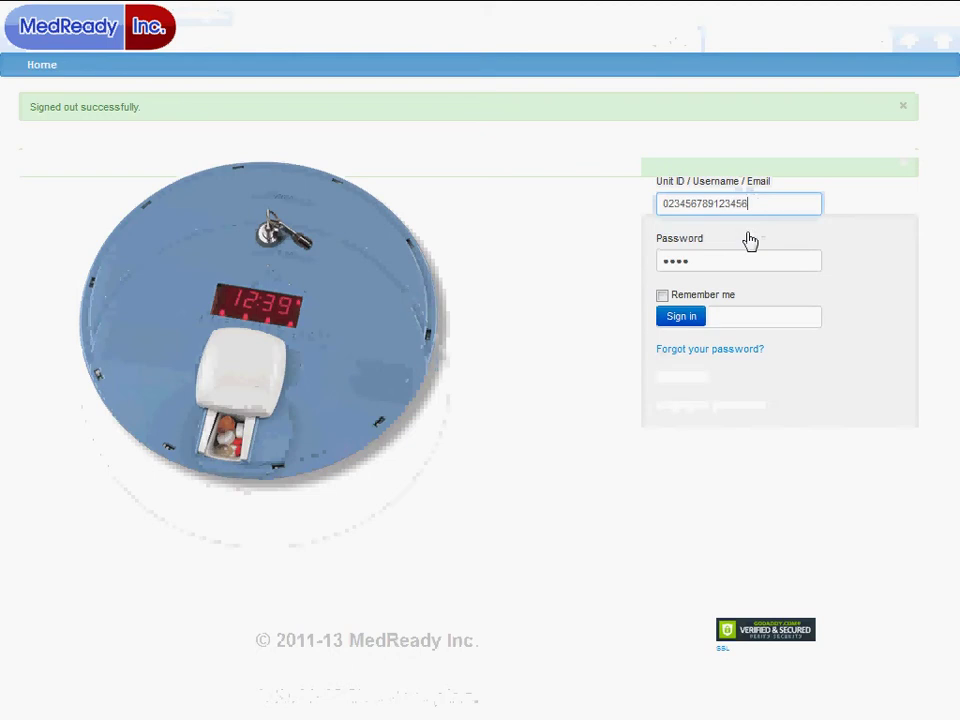
{"action": "left_click", "coordinate": [681, 316]}
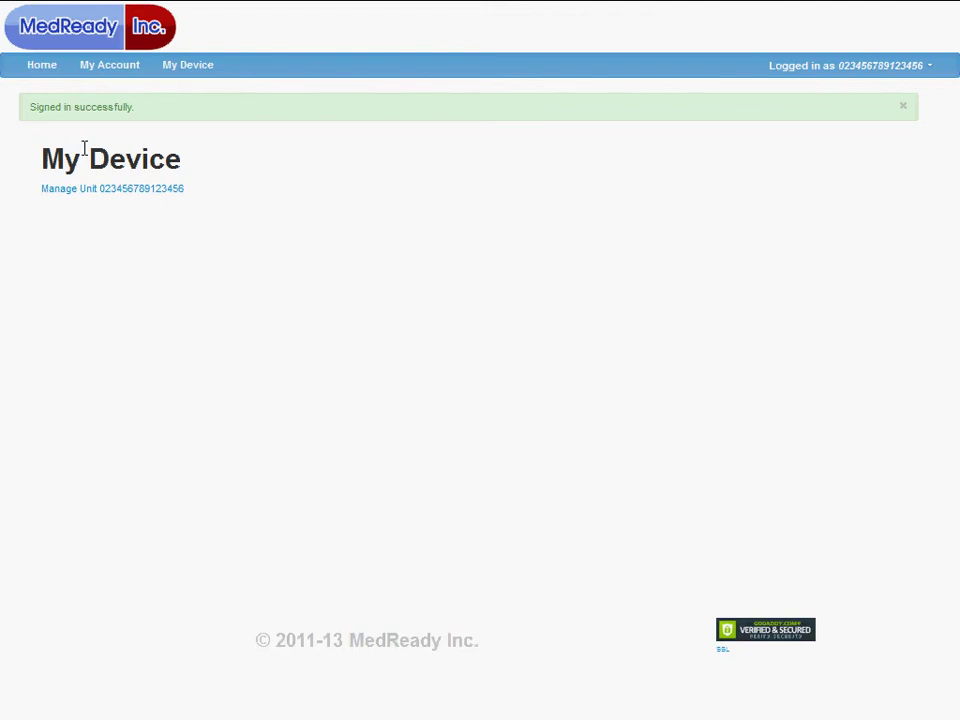
In Edit Account, enter the new password, its confirmation and the current password, and submit the update
{"action": "left_click", "coordinate": [110, 76]}
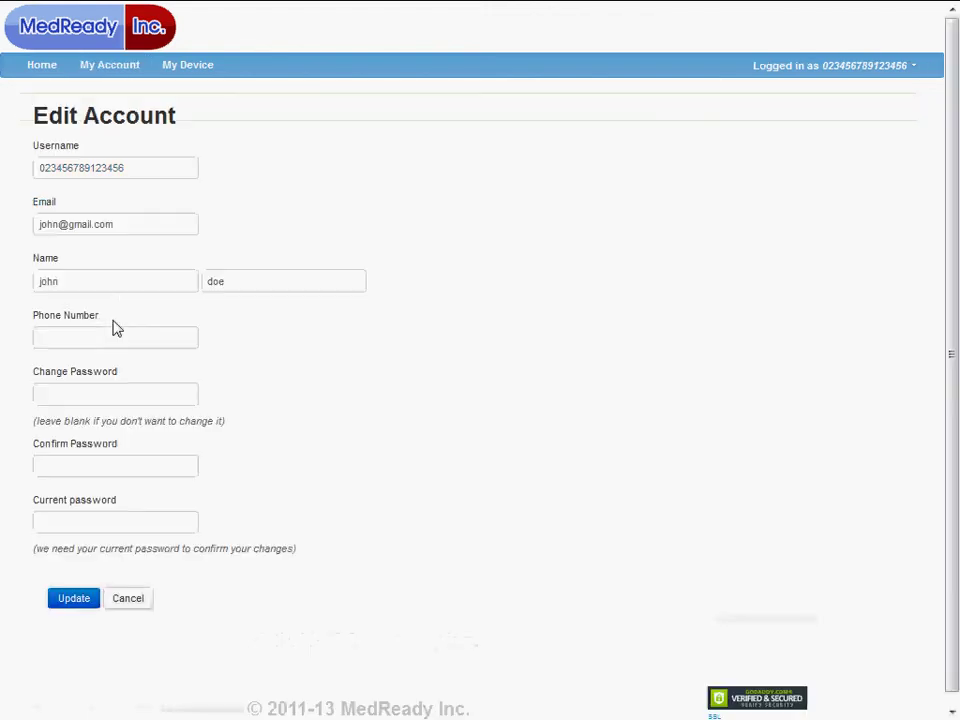
{"action": "left_click_drag", "start_coordinate": [126, 221], "coordinate": [26, 221]}
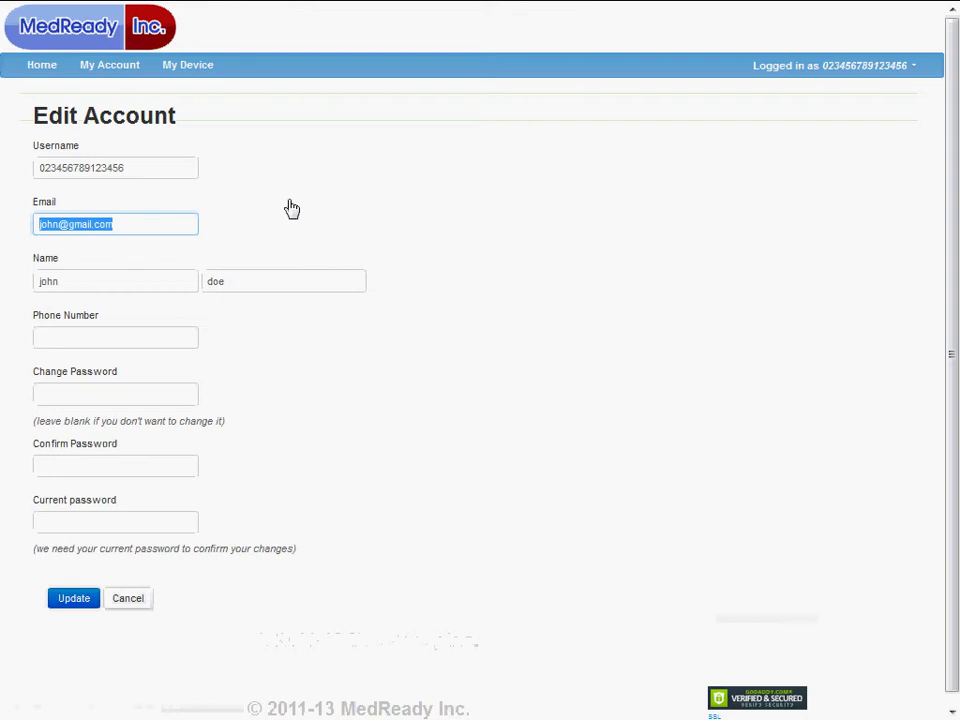
{"action": "left_click", "coordinate": [102, 394]}
{"action": "type", "text": "1234"}
{"action": "key", "text": "Tab"}
{"action": "type", "text": "1234"}
{"action": "key", "text": "Tab"}
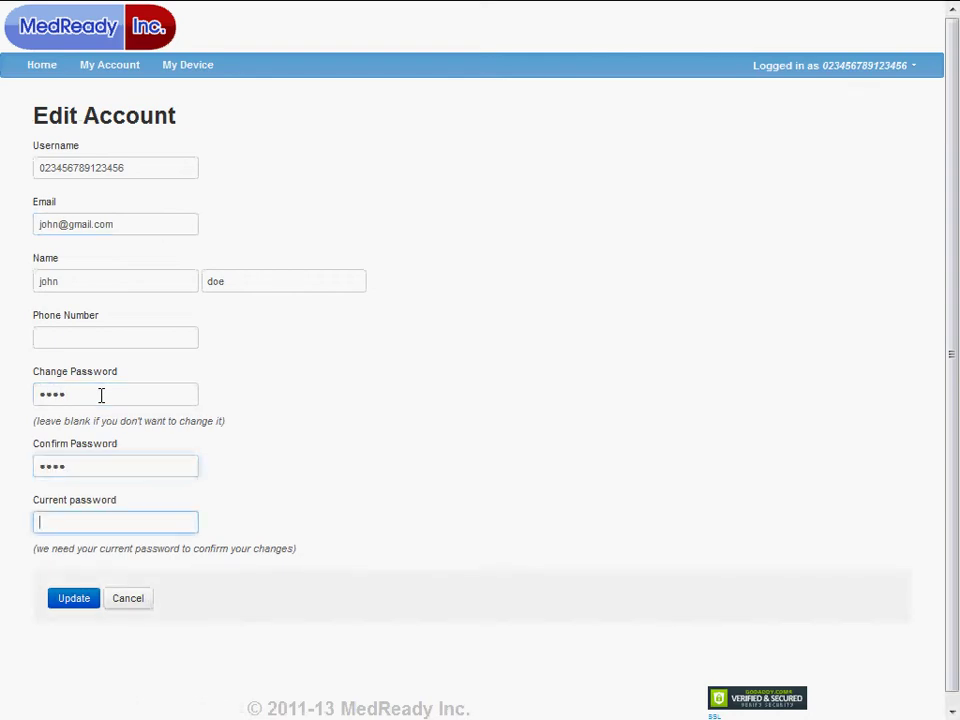
{"action": "type", "text": "1234"}
{"action": "left_click", "coordinate": [84, 602]}
{"action": "left_click", "coordinate": [84, 603]}
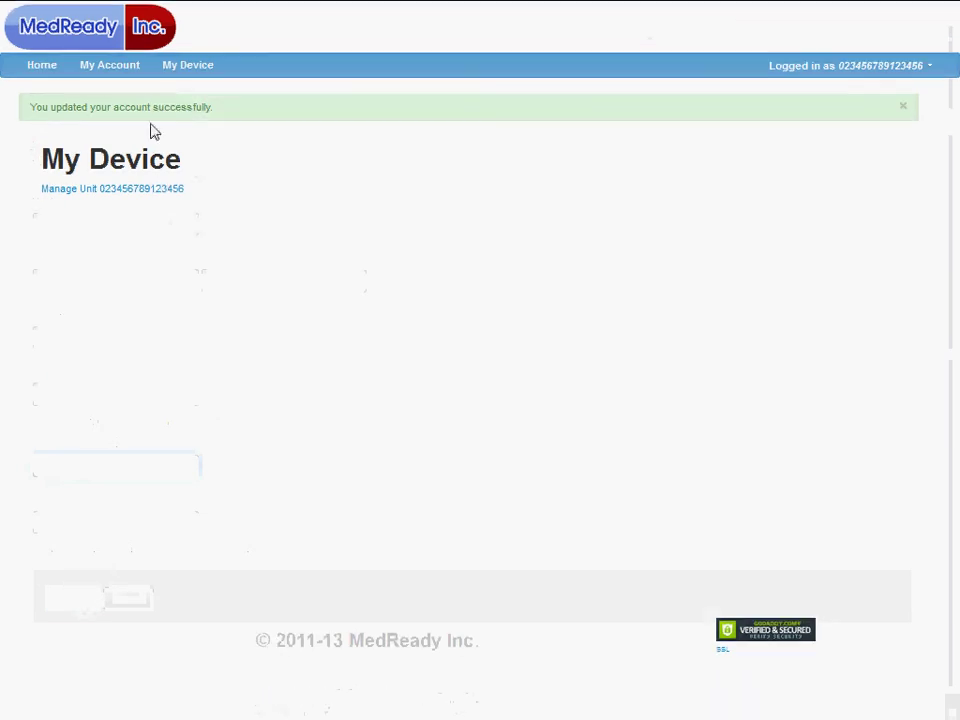
Sign out from the Logged in as menu and sign back in with the saved e-mail login
{"action": "left_click", "coordinate": [890, 66]}
{"action": "left_click", "coordinate": [868, 100]}
{"action": "left_click", "coordinate": [731, 200]}
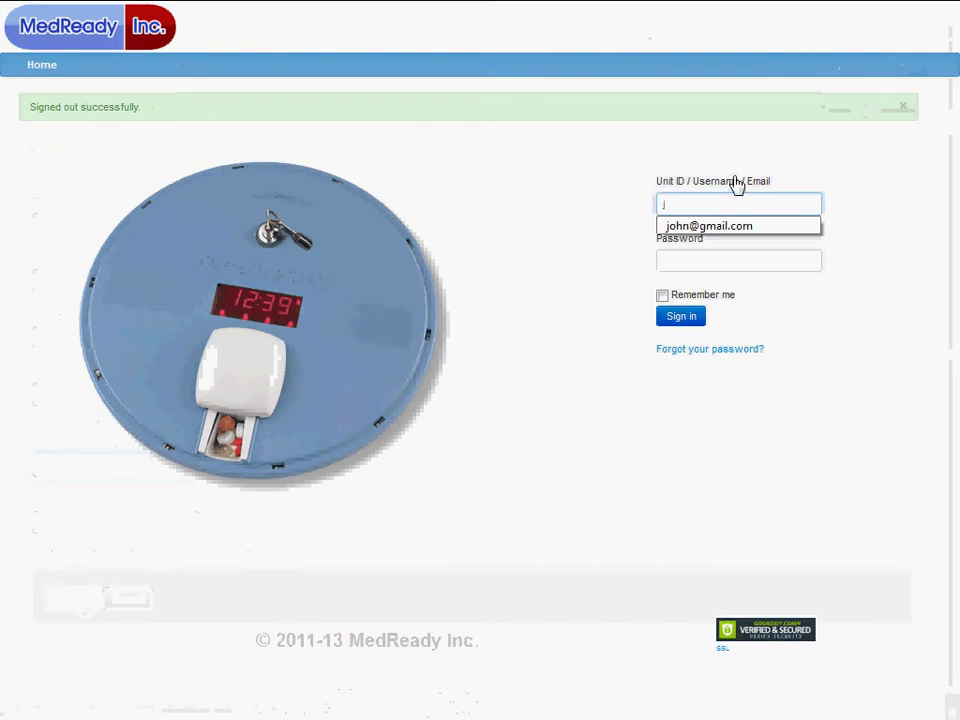
{"action": "left_click", "coordinate": [737, 216]}
{"action": "left_click", "coordinate": [696, 318]}
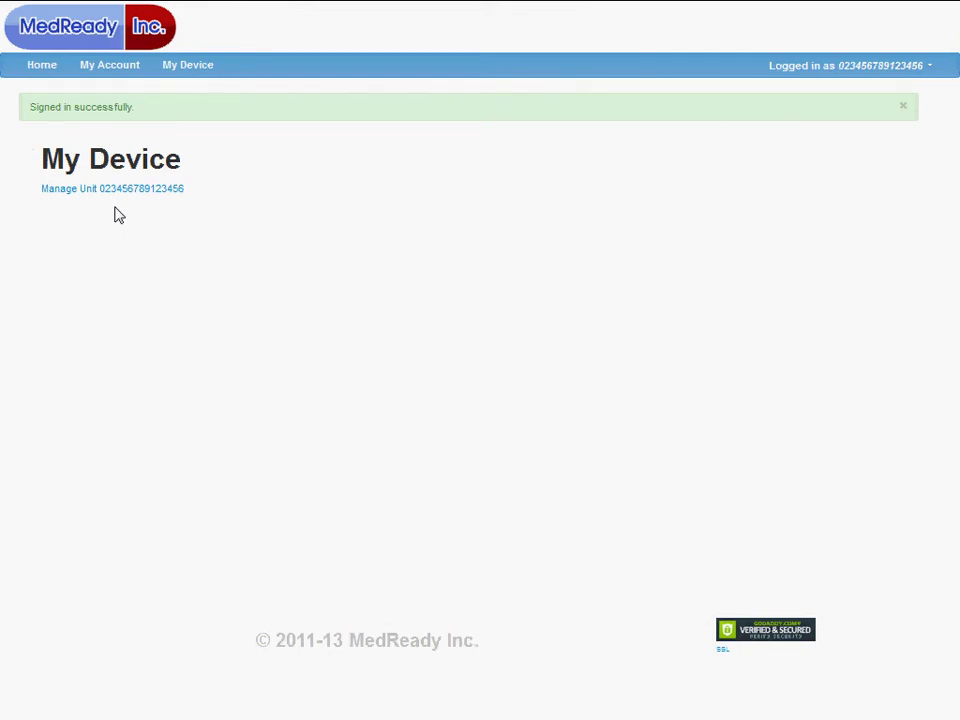
Go to My Device to view the MR-357 unit's Device Management summary
{"action": "left_click", "coordinate": [190, 66]}
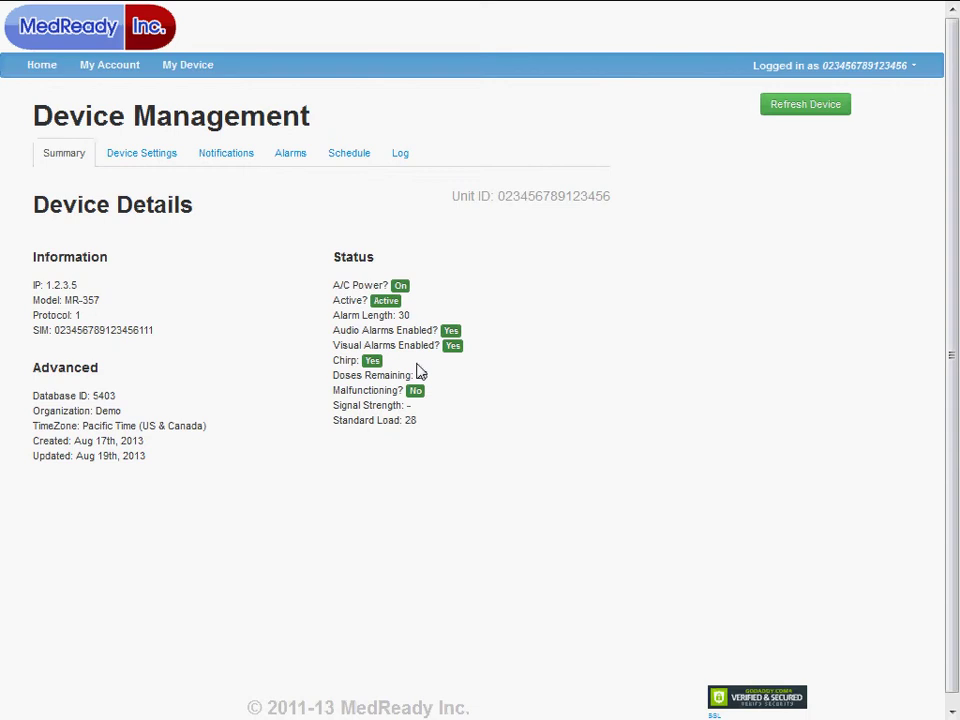
Show the Device Settings tab and read the Active button's help
{"action": "left_click", "coordinate": [131, 160]}
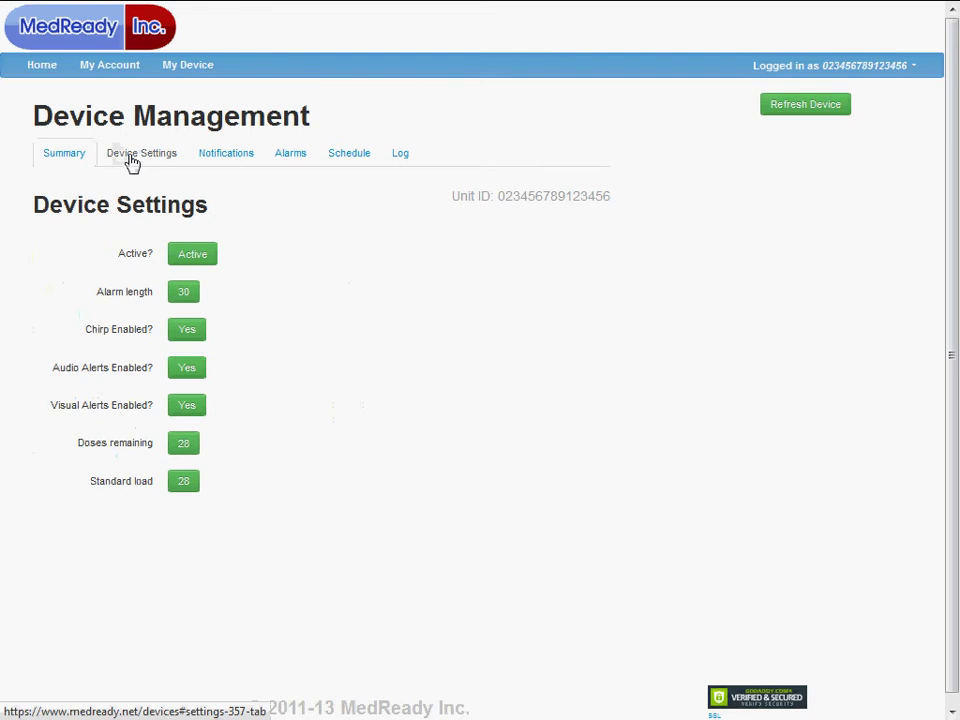
{"action": "mouse_move", "coordinate": [193, 254]}
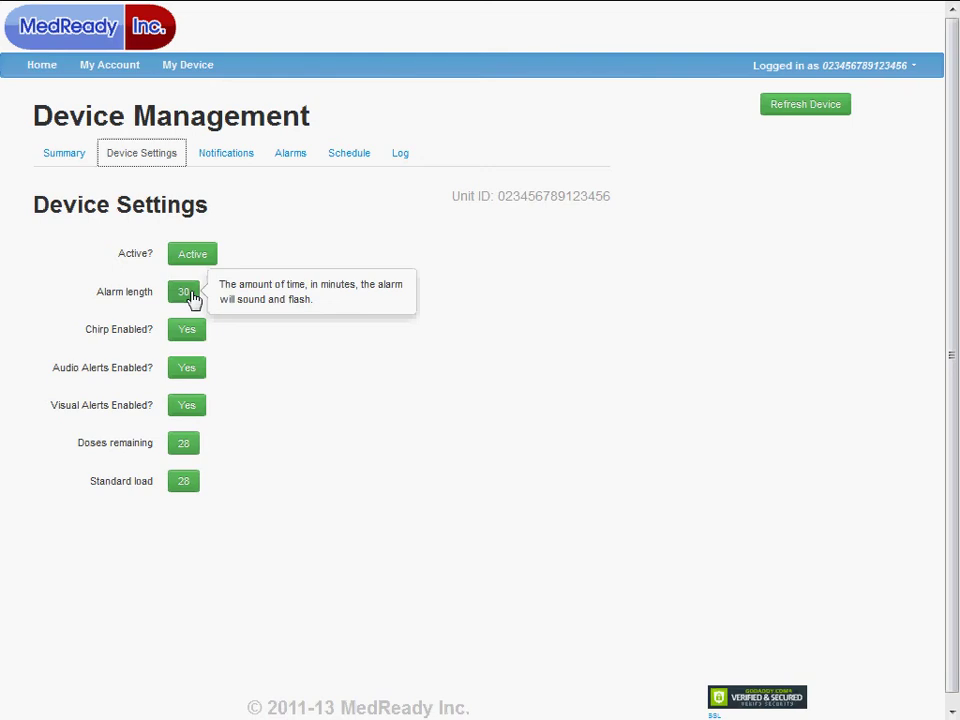
{"action": "mouse_move", "coordinate": [193, 339]}
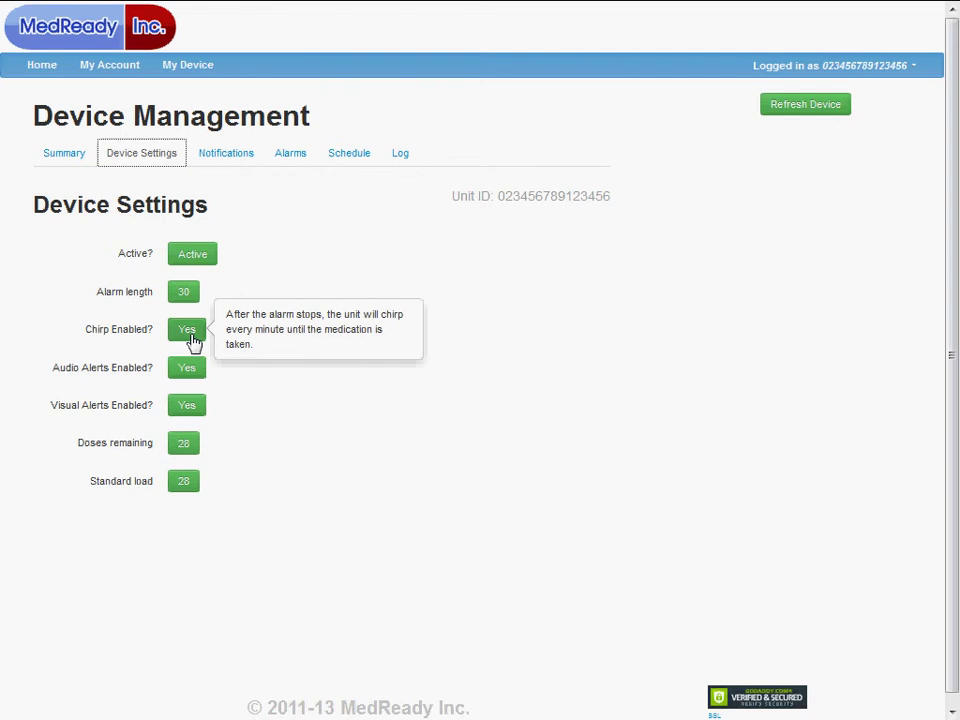
{"action": "mouse_move", "coordinate": [186, 375]}
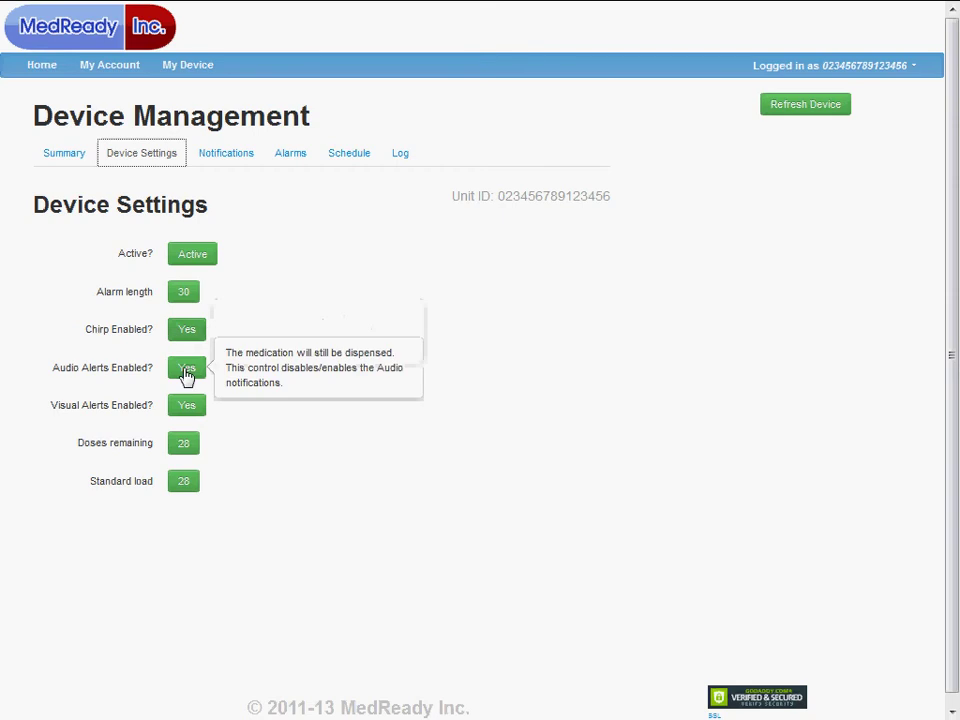
{"action": "mouse_move", "coordinate": [186, 412]}
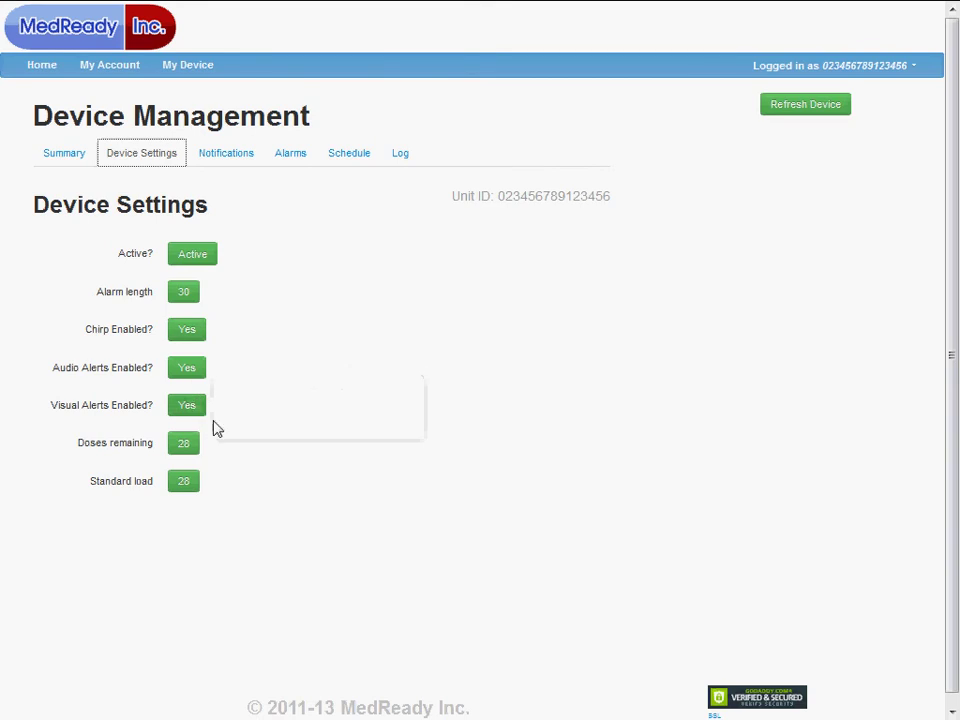
{"action": "mouse_move", "coordinate": [192, 495]}
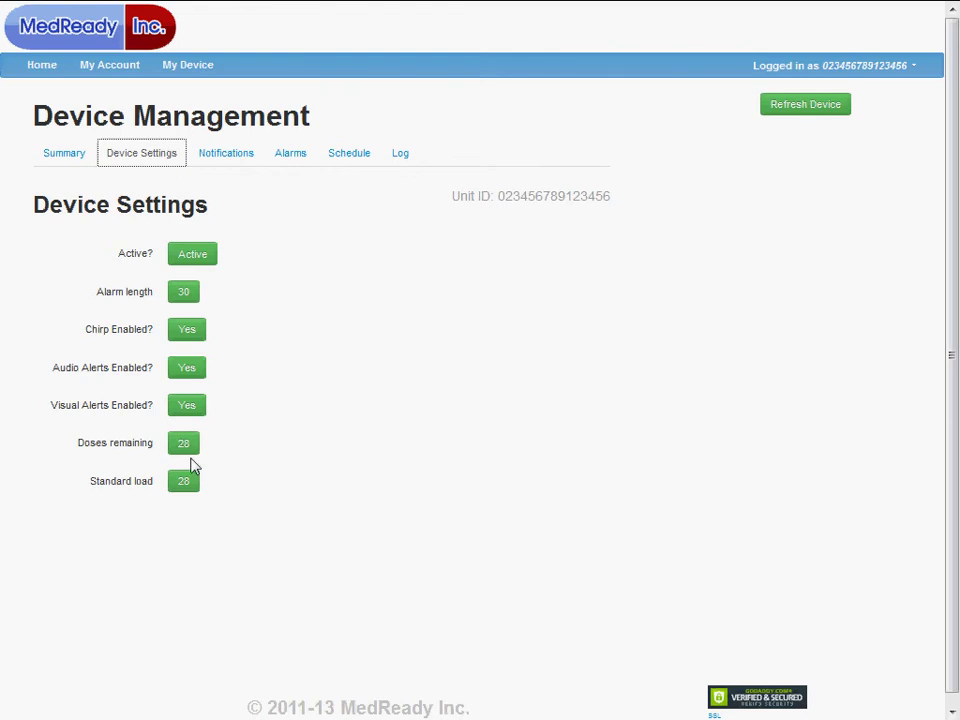
Update the doses remaining count to 26, then show the Notifications recipient list
{"action": "left_click", "coordinate": [189, 444]}
{"action": "double_click", "coordinate": [182, 443]}
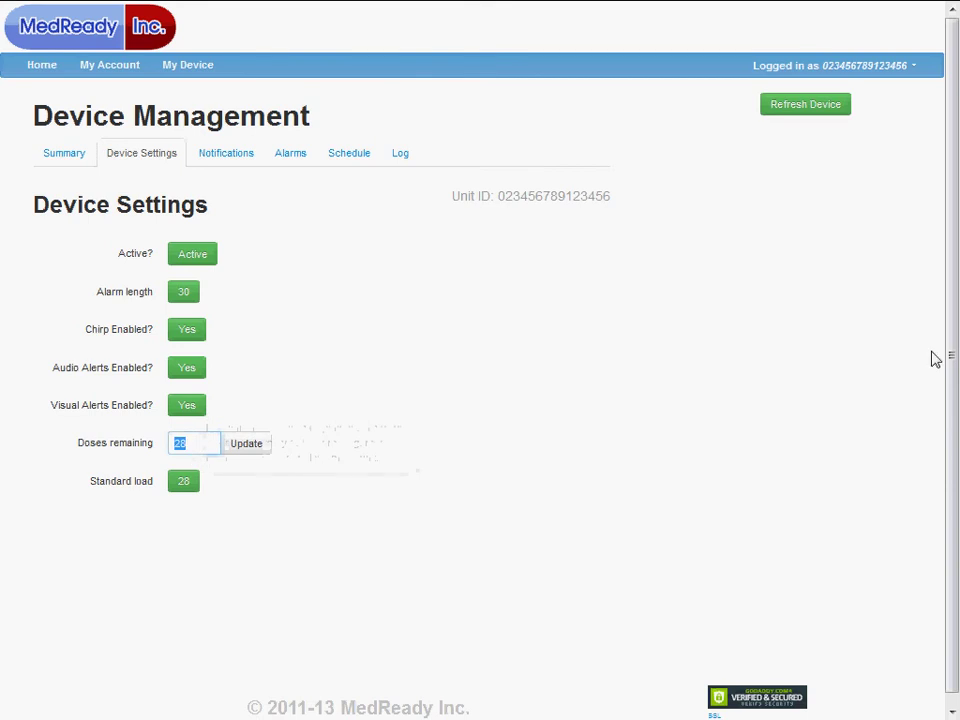
{"action": "type", "text": "28"}
{"action": "left_click", "coordinate": [250, 446]}
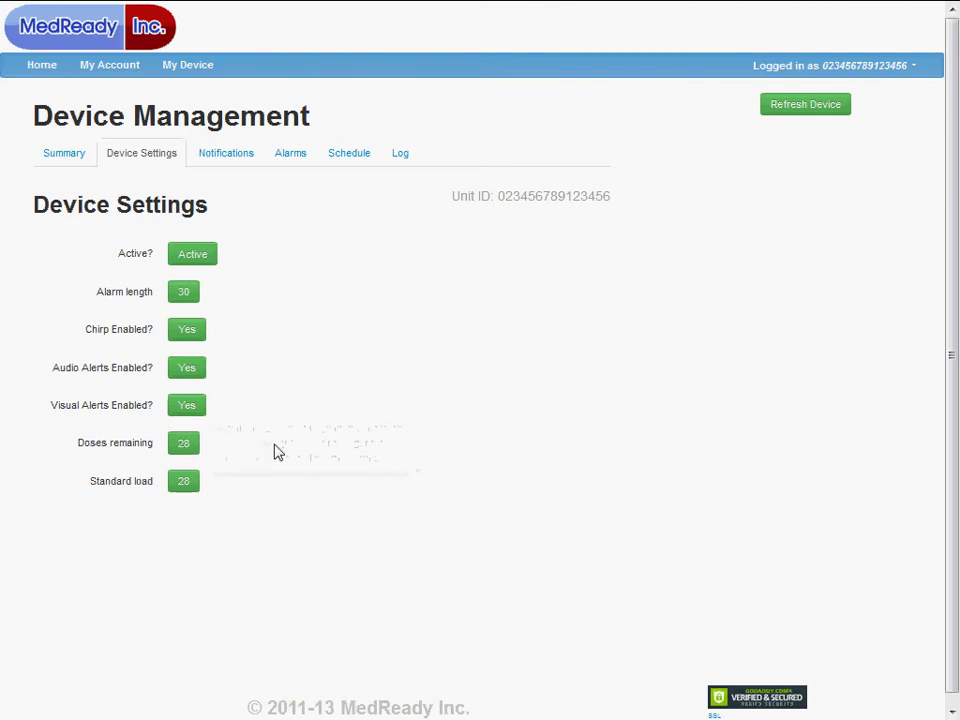
{"action": "left_click", "coordinate": [178, 446]}
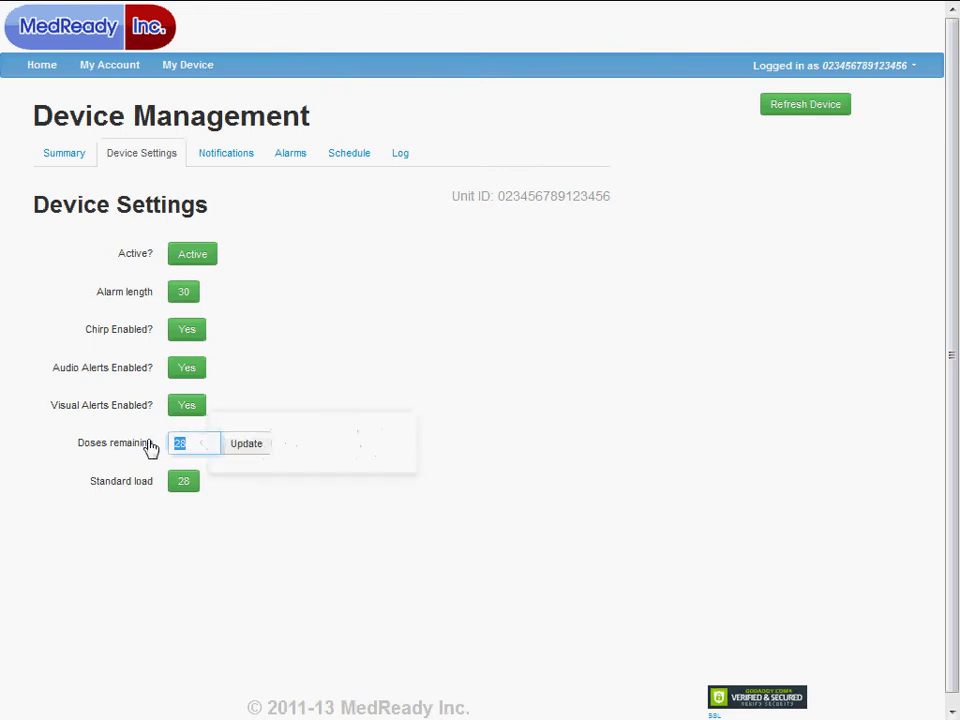
{"action": "type", "text": "20"}
{"action": "left_click", "coordinate": [240, 449]}
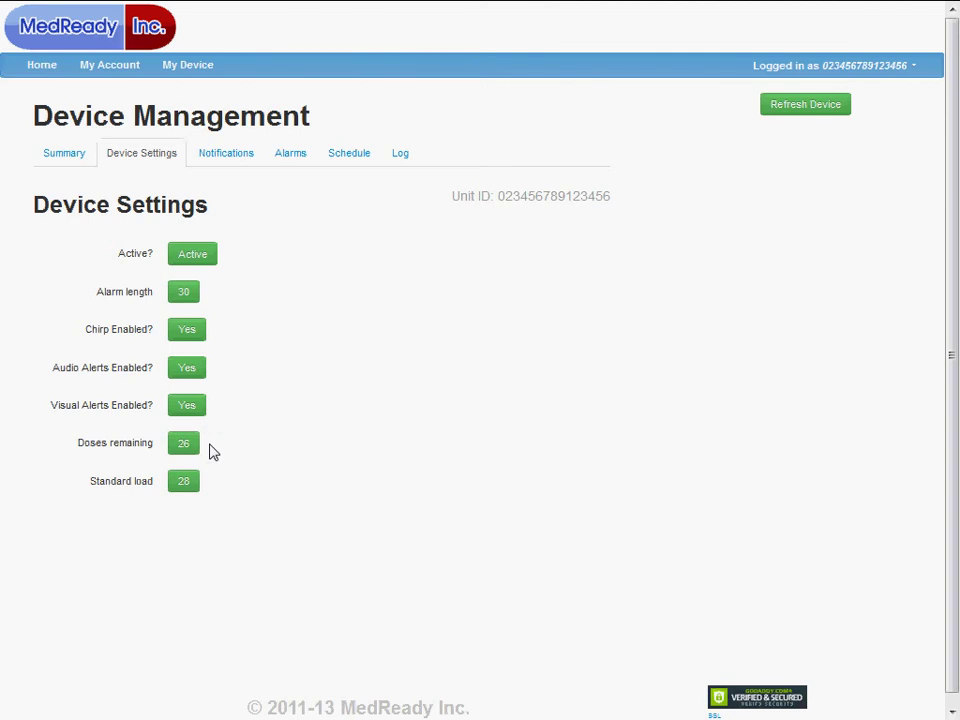
{"action": "left_click", "coordinate": [228, 158]}
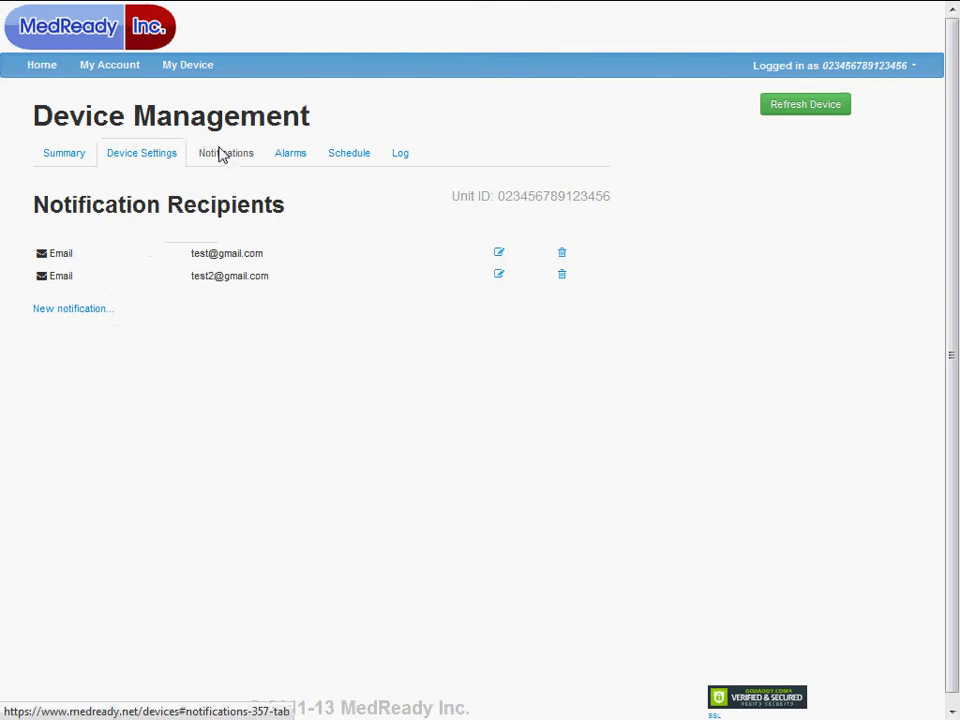
Open the 'New notification...' form on the Notifications tab
{"action": "left_click", "coordinate": [221, 155]}
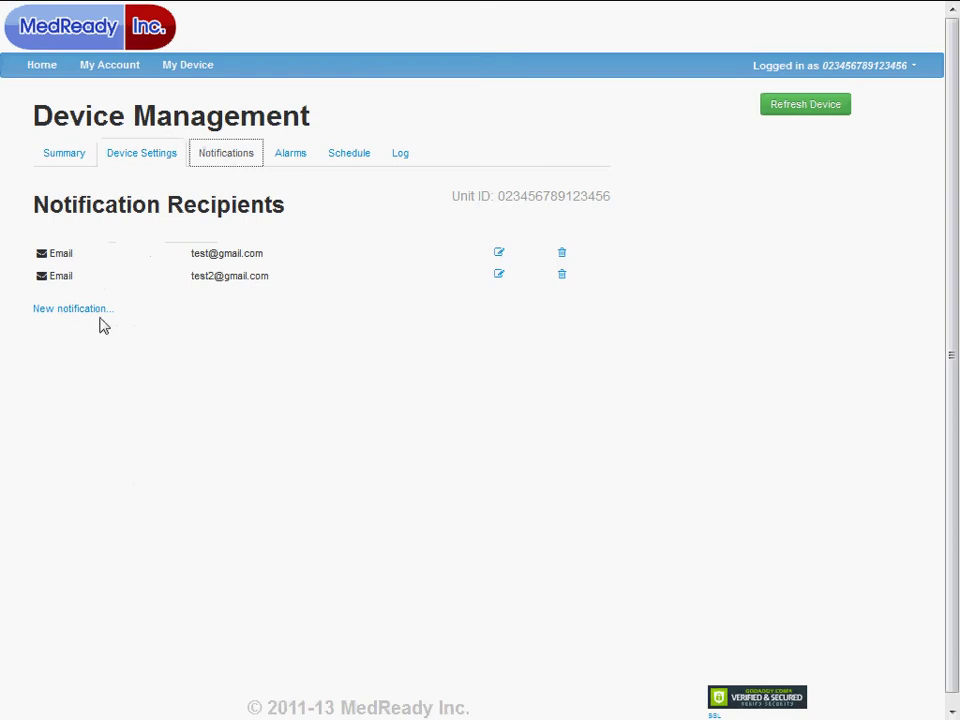
Save a third e-mail recipient, then try editing it, triggering the not-implemented notice
{"action": "left_click", "coordinate": [94, 319]}
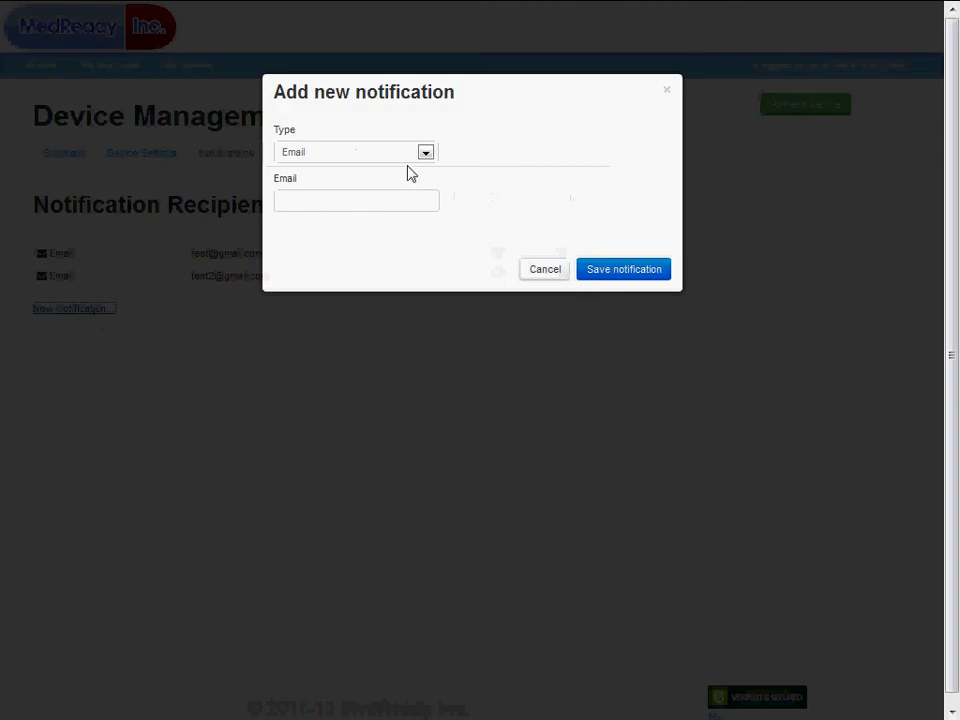
{"action": "left_click", "coordinate": [376, 203]}
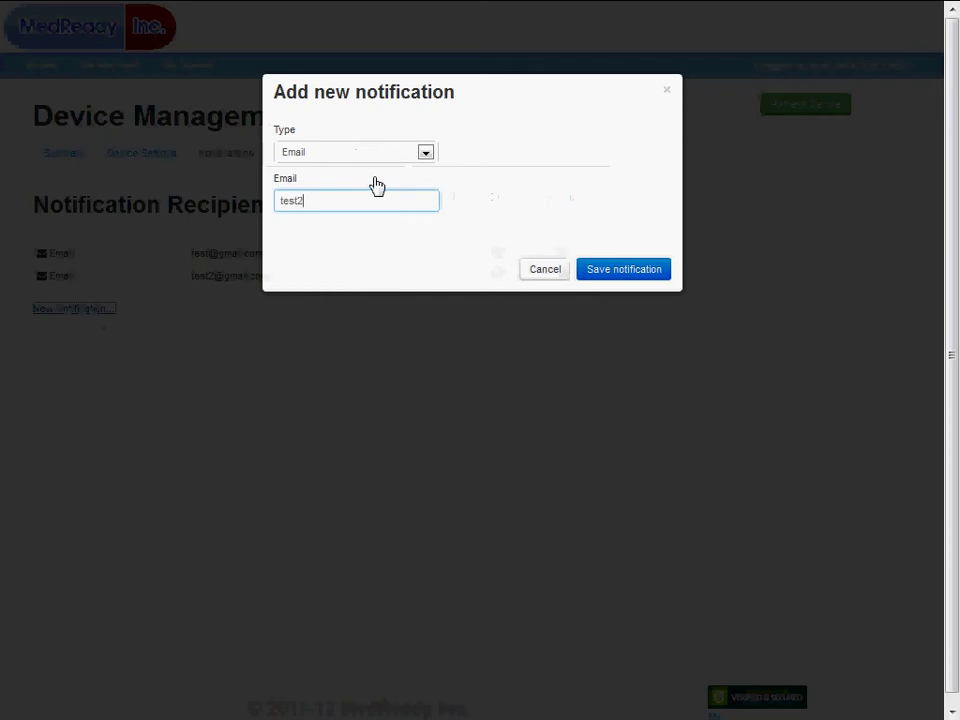
{"action": "left_click", "coordinate": [641, 272]}
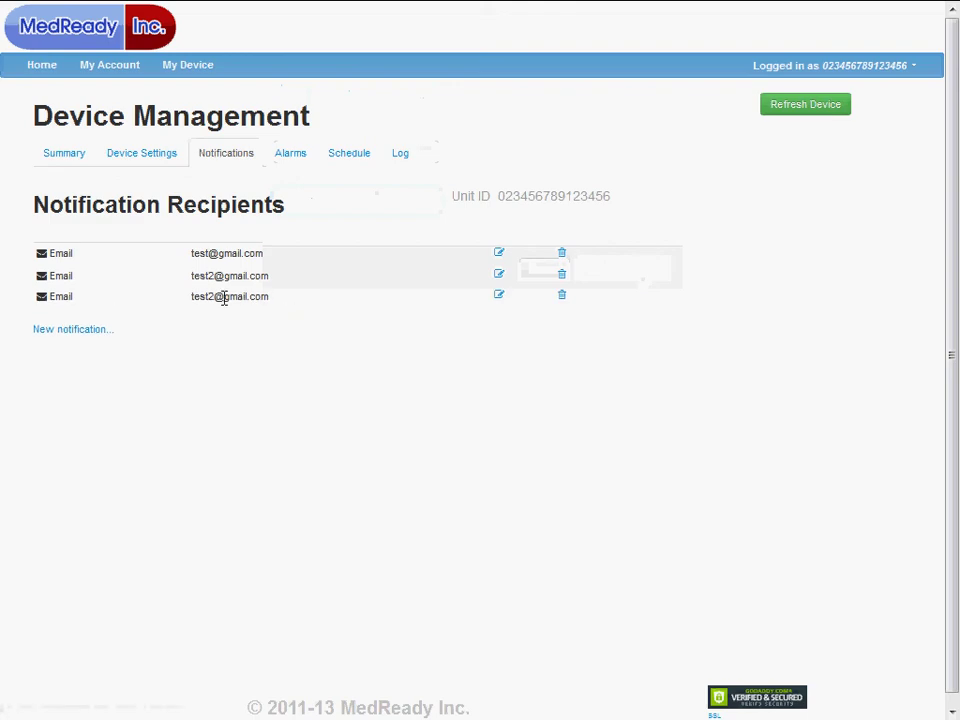
{"action": "left_click", "coordinate": [499, 297]}
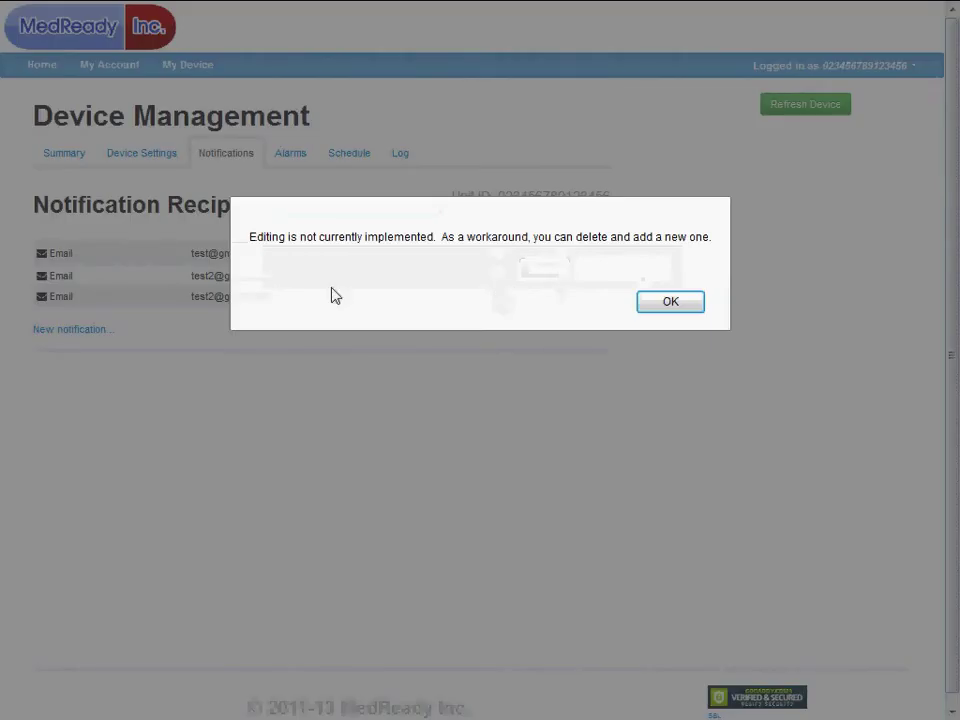
Dismiss the notice and delete the duplicate third recipient
{"action": "left_click", "coordinate": [671, 302]}
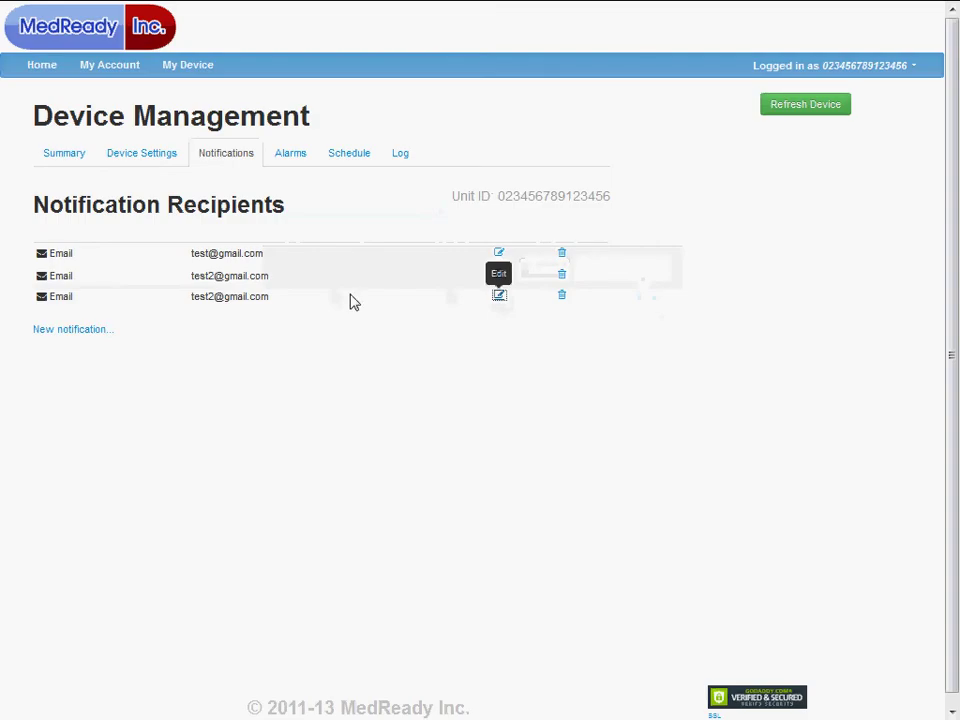
{"action": "left_click", "coordinate": [561, 298]}
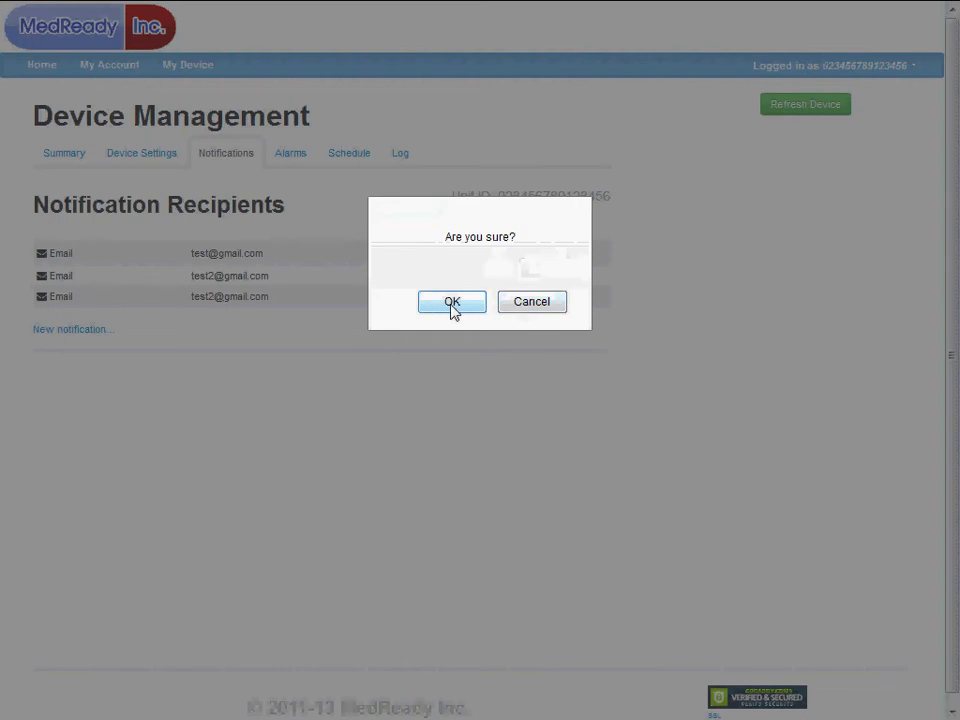
{"action": "left_click", "coordinate": [452, 302]}
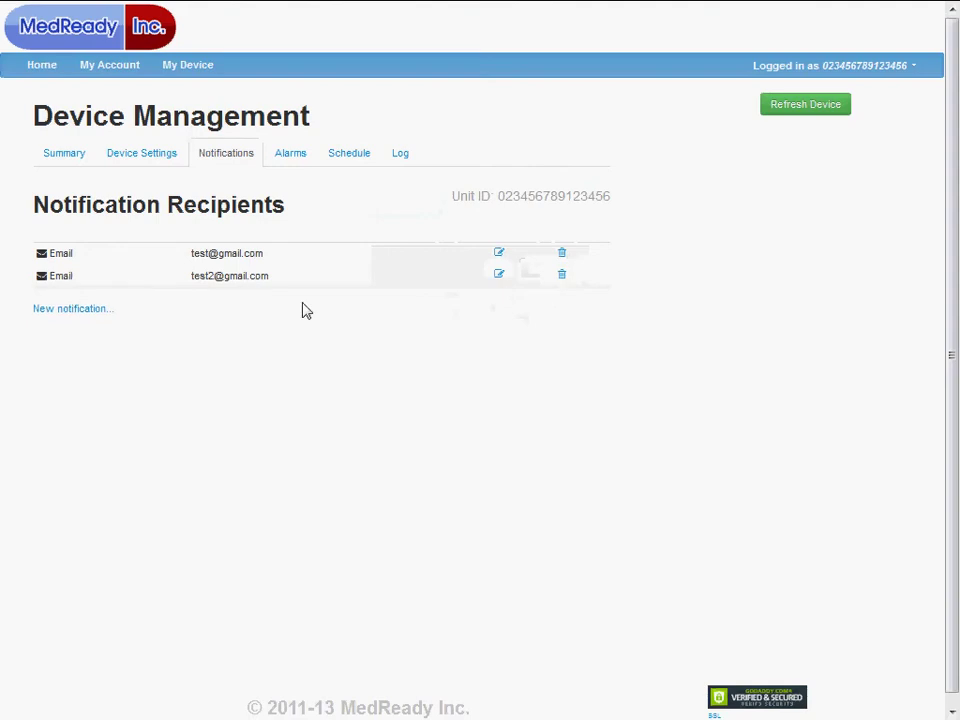
Re-add the recipient with a corrected e-mail address and save it
{"action": "left_click", "coordinate": [64, 310]}
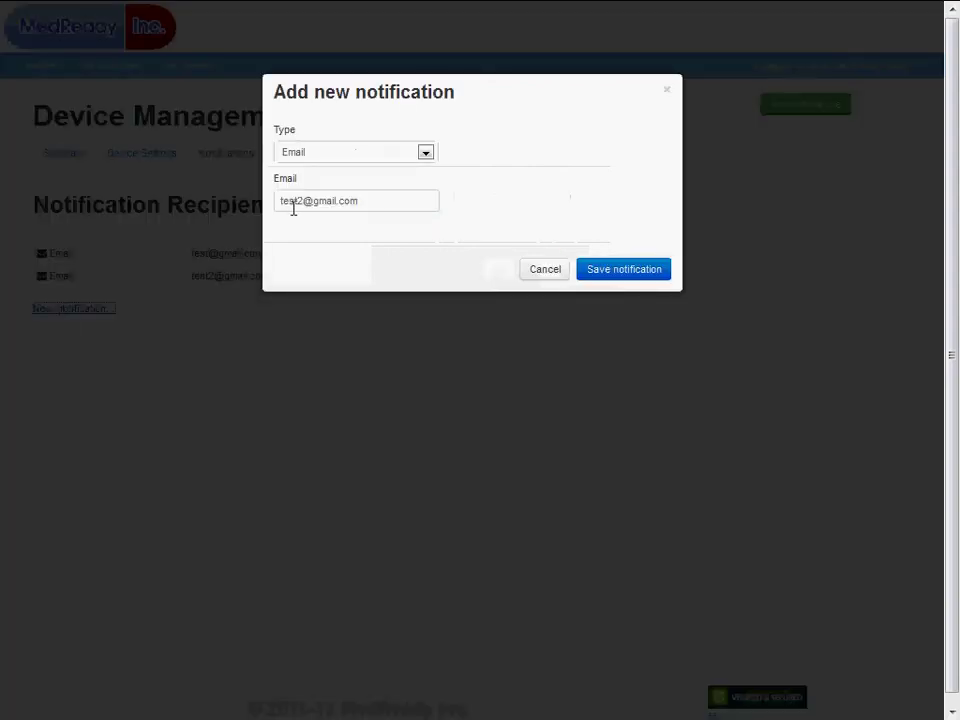
{"action": "left_click_drag", "start_coordinate": [296, 207], "coordinate": [304, 208]}
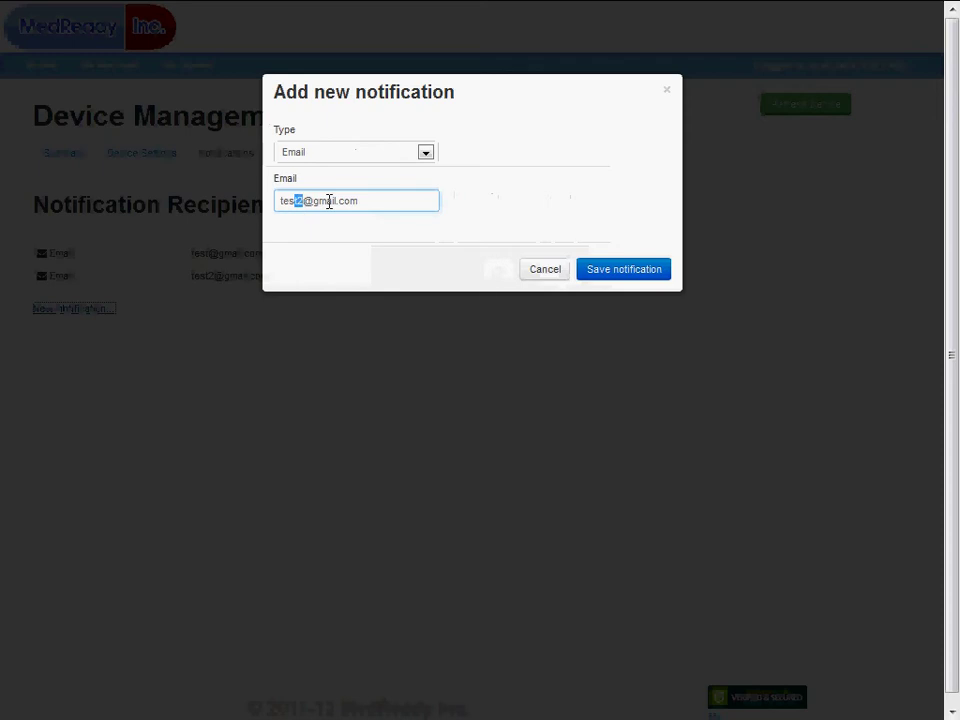
{"action": "type", "text": "t3"}
{"action": "left_click", "coordinate": [630, 272]}
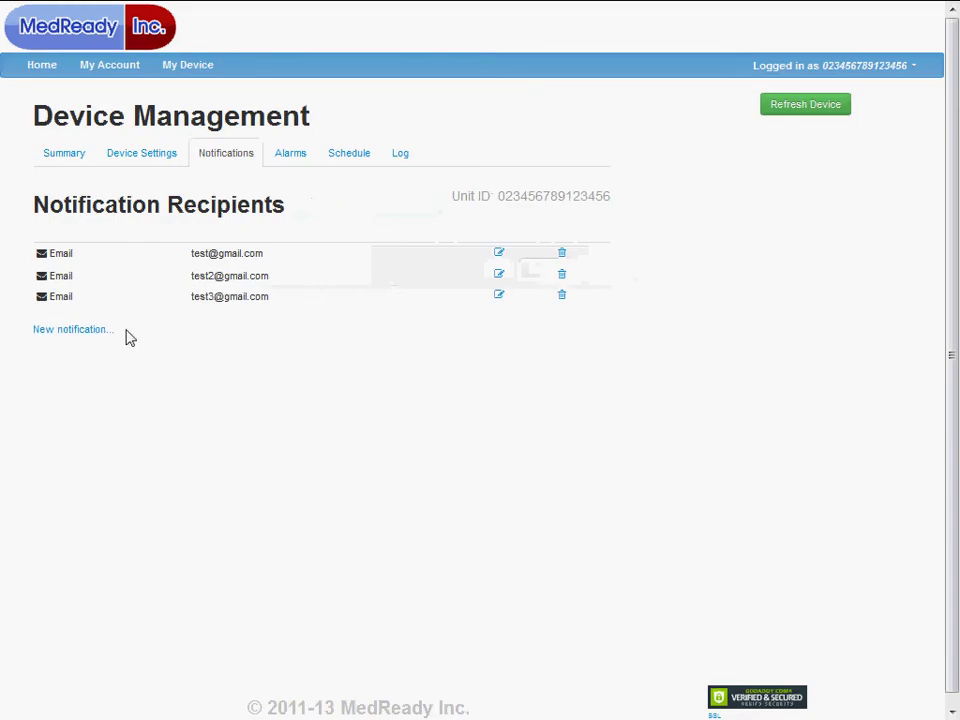
Add an SMS recipient with the contact's phone number on the AT&T carrier
{"action": "left_click", "coordinate": [85, 331]}
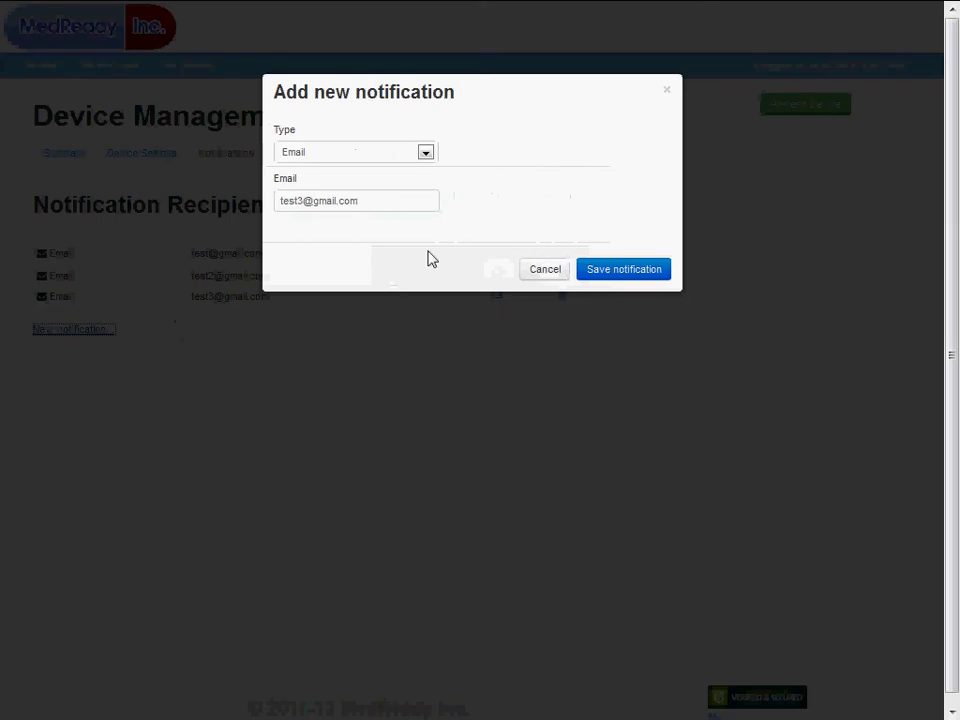
{"action": "left_click", "coordinate": [427, 155]}
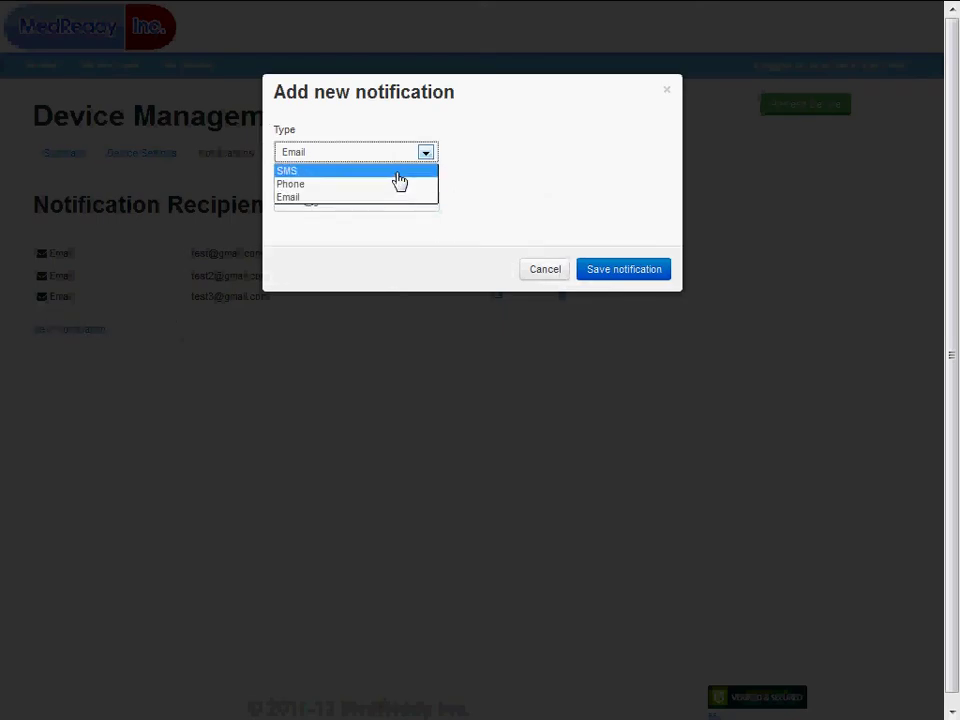
{"action": "left_click", "coordinate": [399, 180]}
{"action": "left_click", "coordinate": [390, 199]}
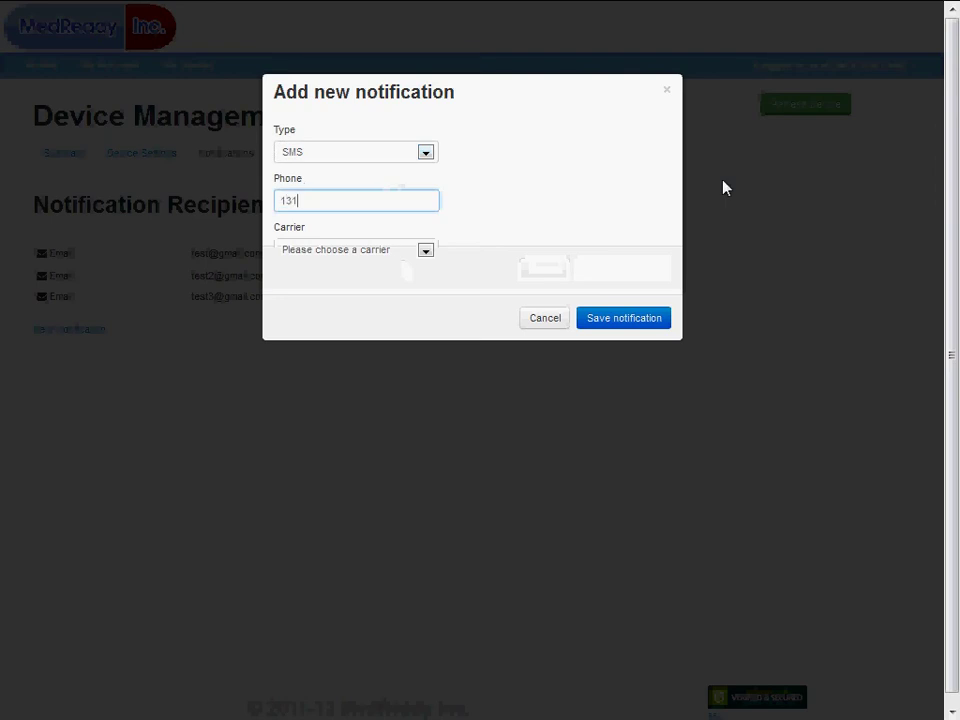
{"action": "left_click", "coordinate": [428, 251]}
{"action": "left_click", "coordinate": [368, 339]}
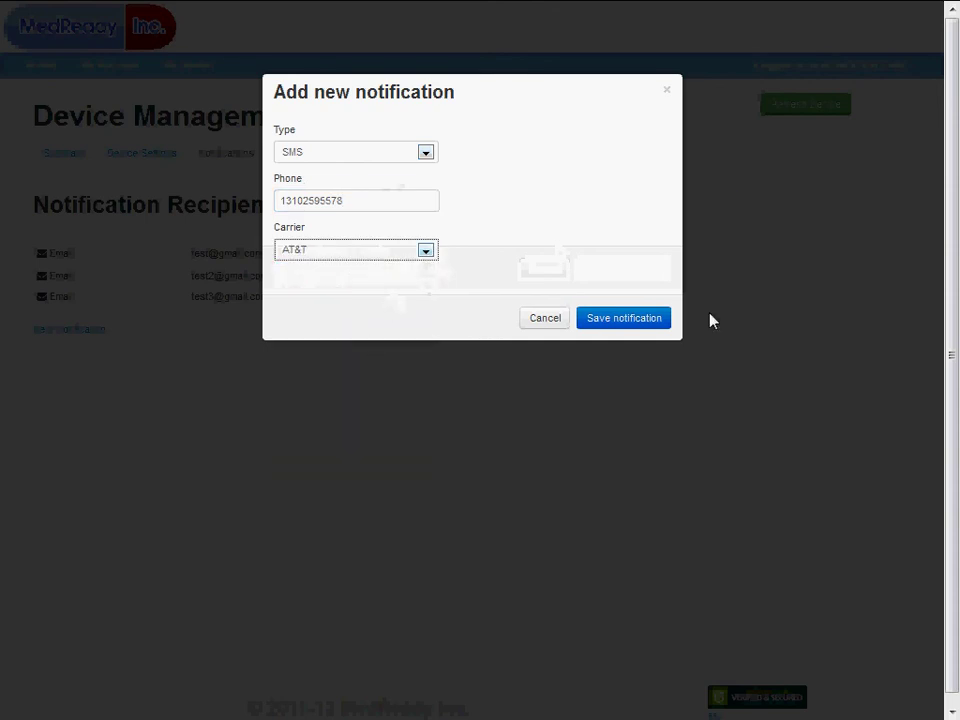
{"action": "left_click", "coordinate": [640, 320]}
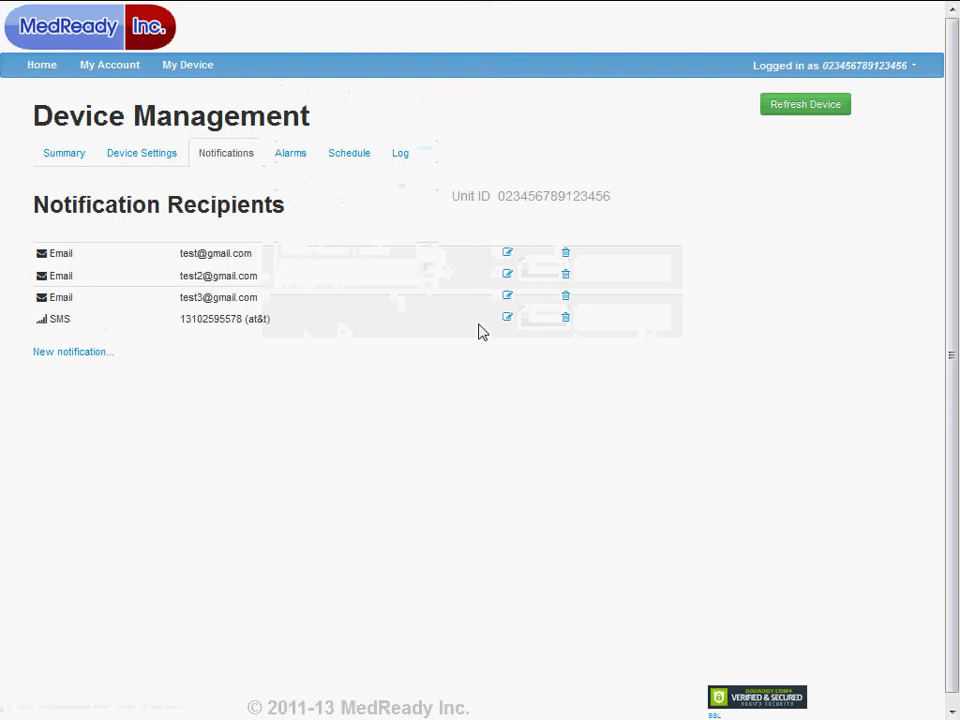
Add a Phone-type notification recipient that keeps the SMS recipient's number
{"action": "left_click", "coordinate": [72, 352]}
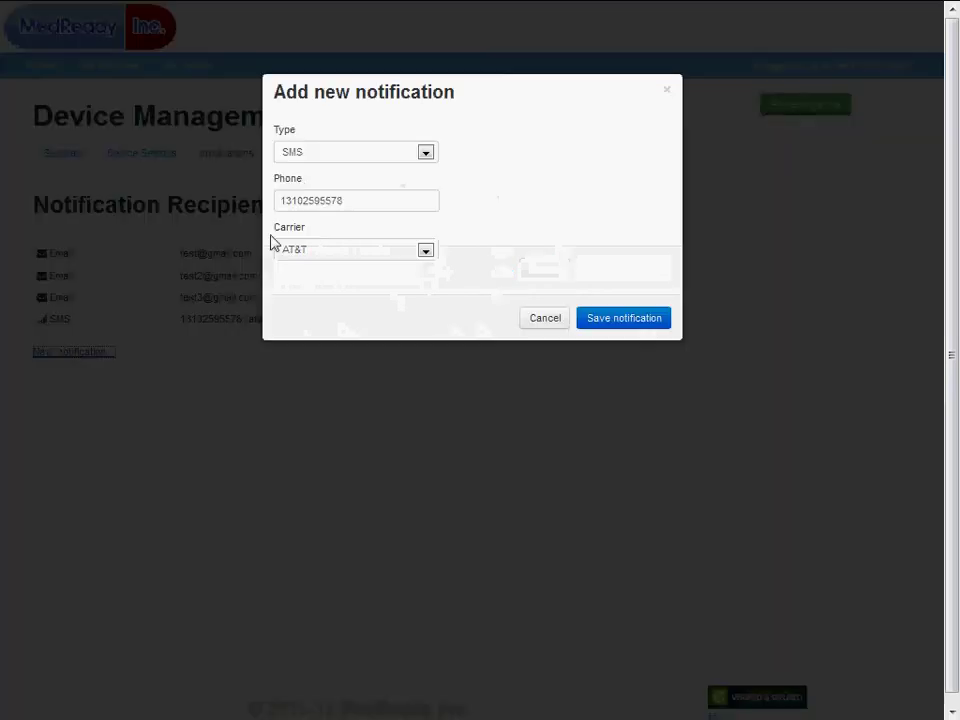
{"action": "left_click", "coordinate": [425, 152]}
{"action": "left_click", "coordinate": [419, 193]}
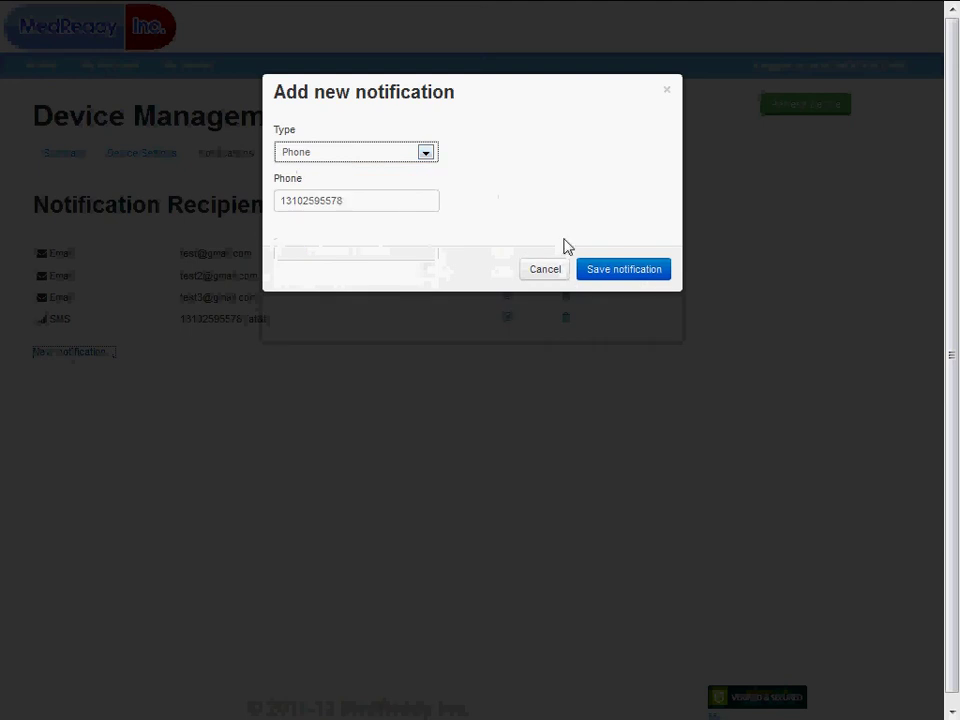
{"action": "left_click", "coordinate": [604, 274]}
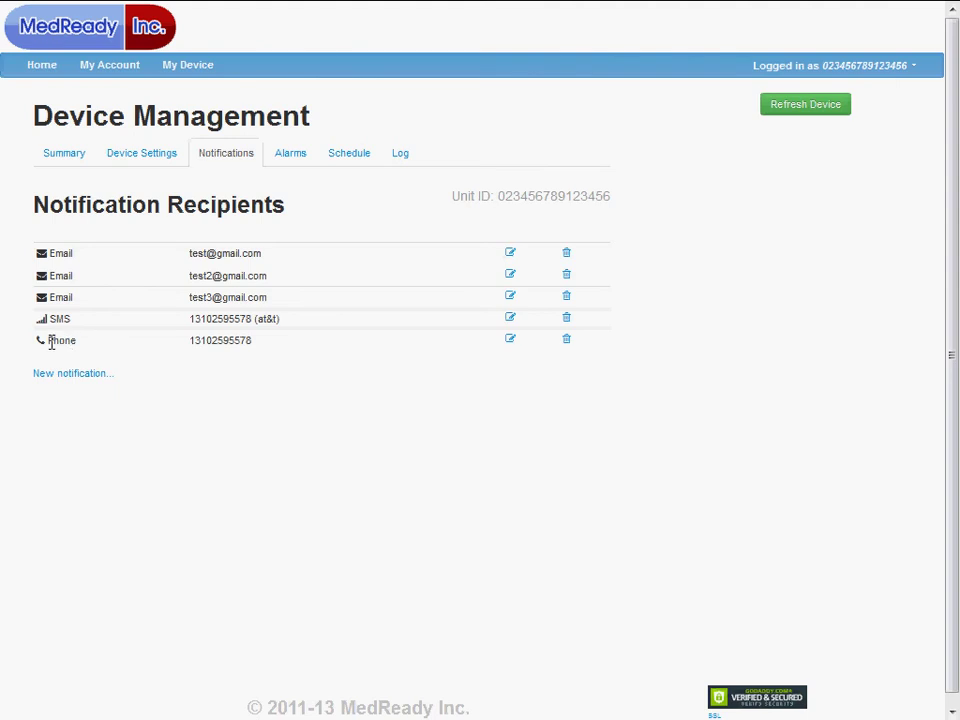
Add another Phone recipient whose number's last digit is changed to 9
{"action": "left_click", "coordinate": [80, 374]}
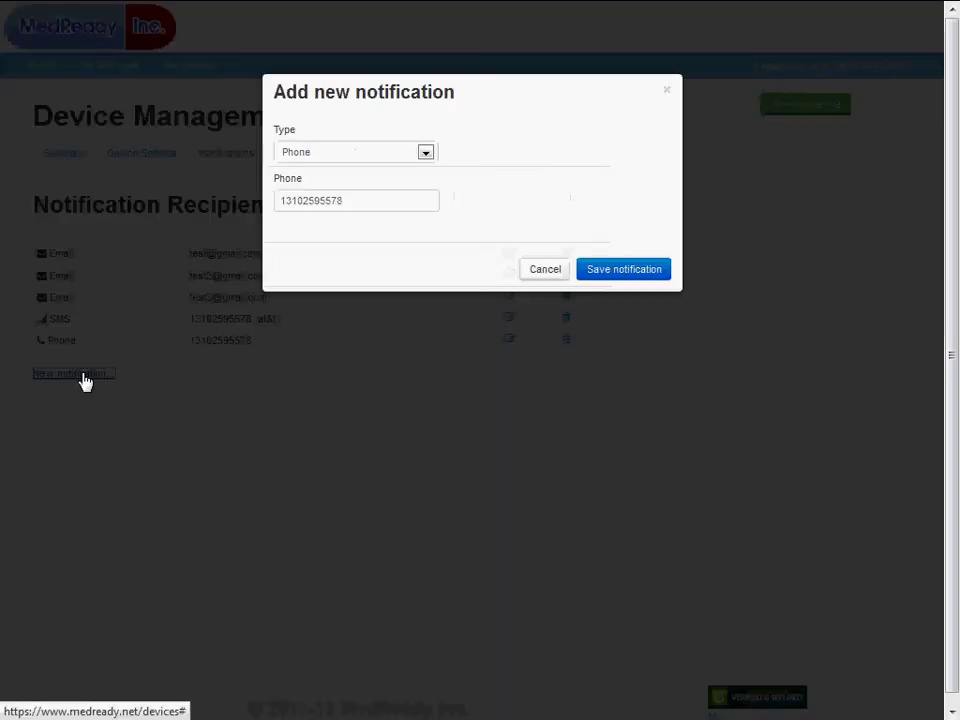
{"action": "left_click", "coordinate": [342, 200]}
{"action": "key", "text": "BackSpace"}
{"action": "type", "text": "9"}
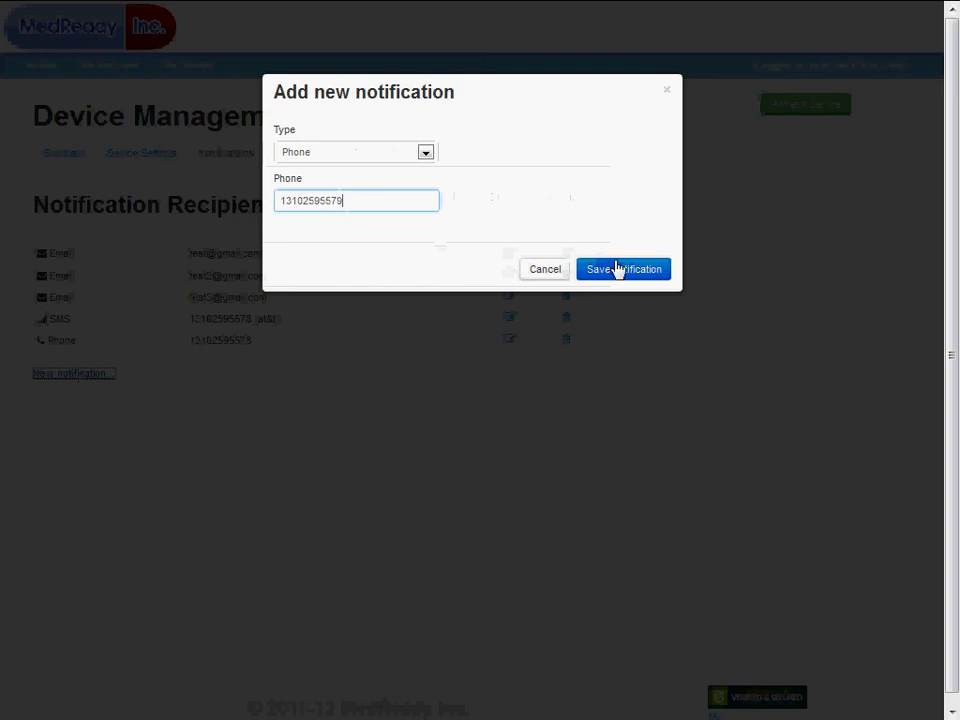
{"action": "left_click", "coordinate": [617, 268]}
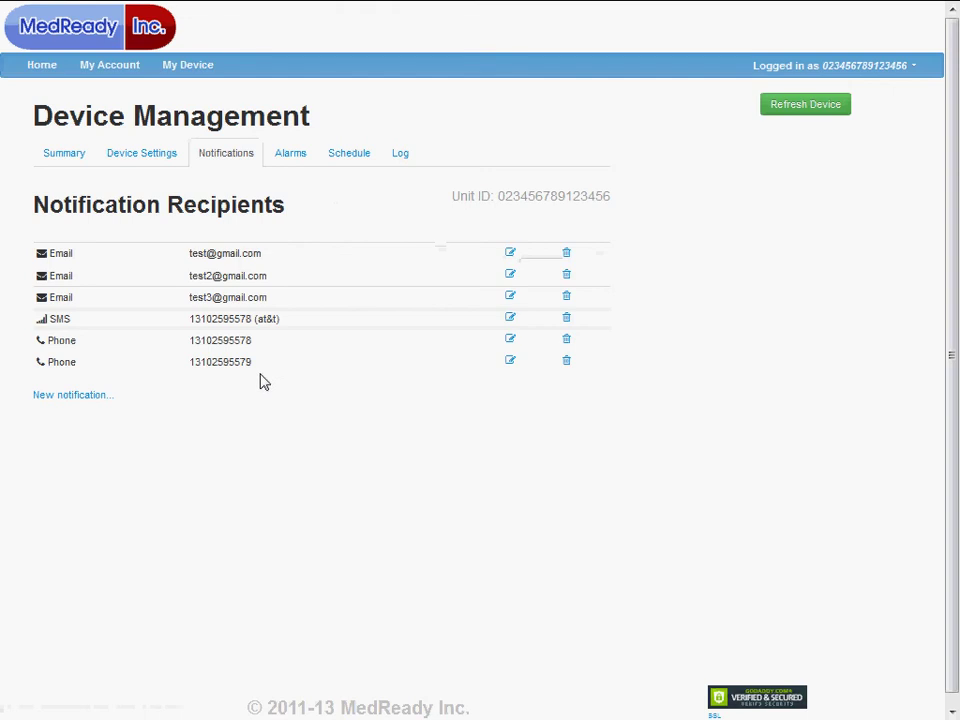
Show the Alarms tab listing four inactive alarms set to 00:00
{"action": "left_click", "coordinate": [294, 163]}
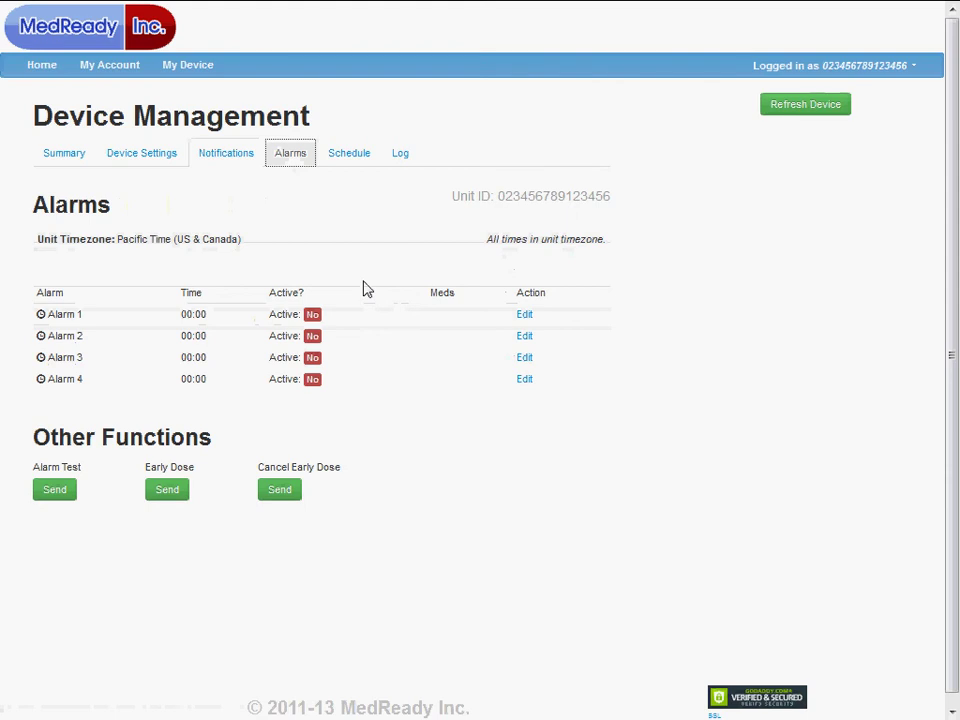
{"action": "left_click", "coordinate": [525, 315]}
{"action": "left_click", "coordinate": [479, 136]}
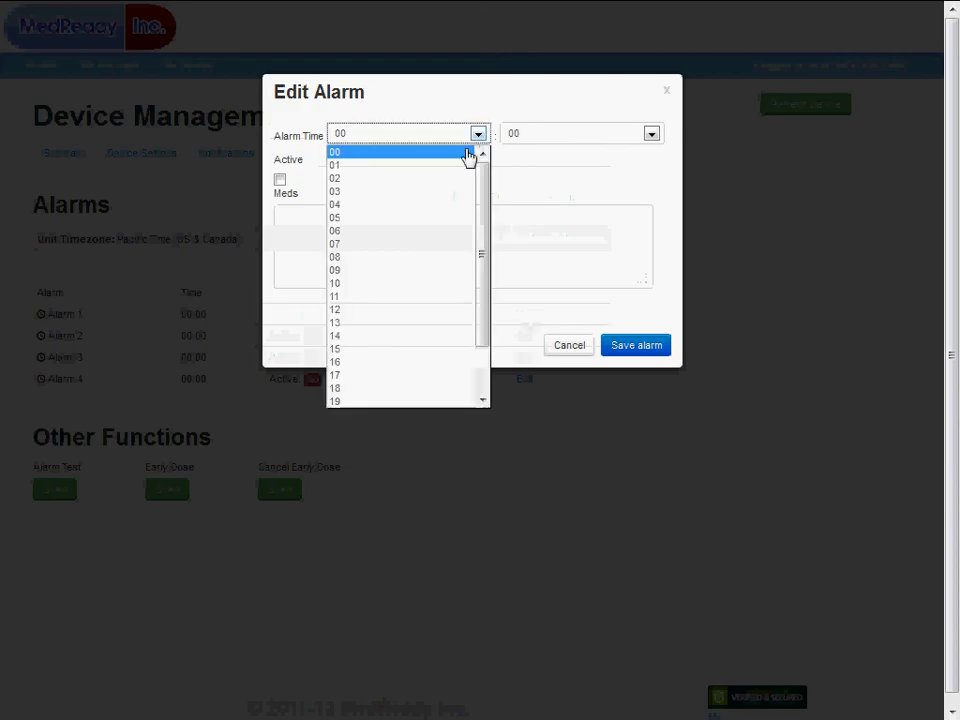
{"action": "left_click", "coordinate": [352, 258]}
{"action": "left_click", "coordinate": [651, 134]}
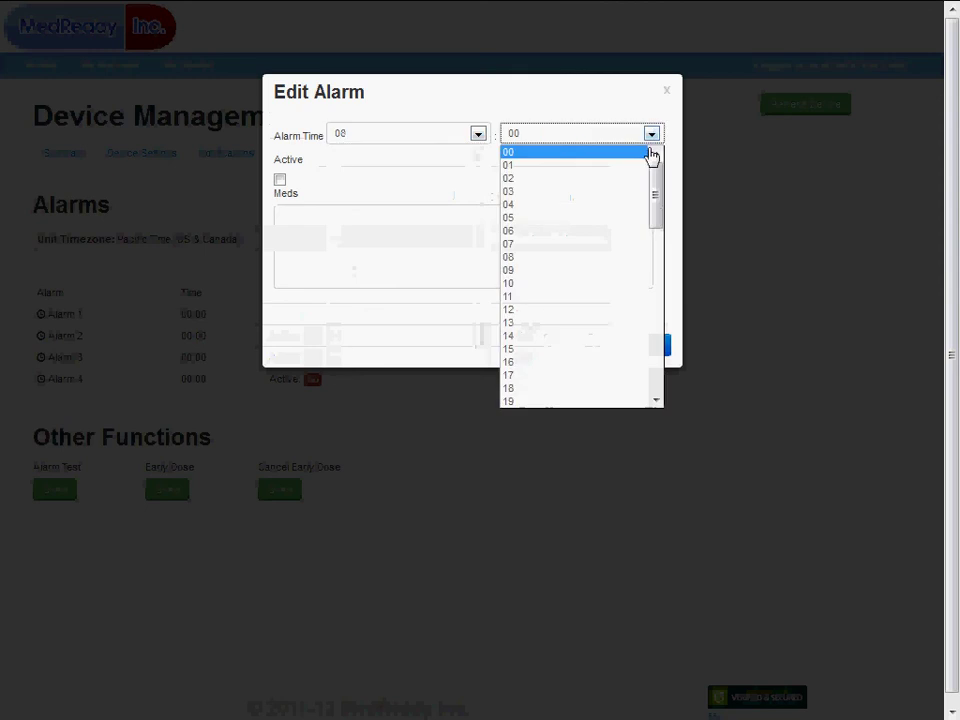
{"action": "scroll", "coordinate": [556, 263], "scroll_direction": "down", "scroll_amount": 2}
{"action": "scroll", "coordinate": [556, 263], "scroll_direction": "down", "scroll_amount": 3}
{"action": "left_click", "coordinate": [514, 364]}
{"action": "left_click", "coordinate": [281, 181]}
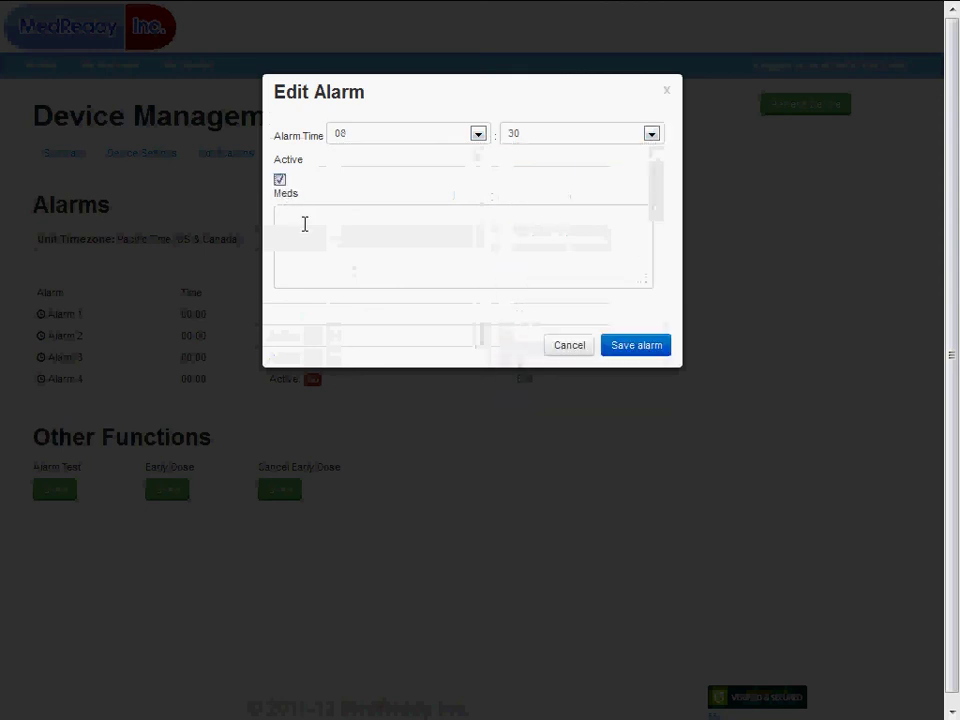
{"action": "left_click", "coordinate": [314, 218]}
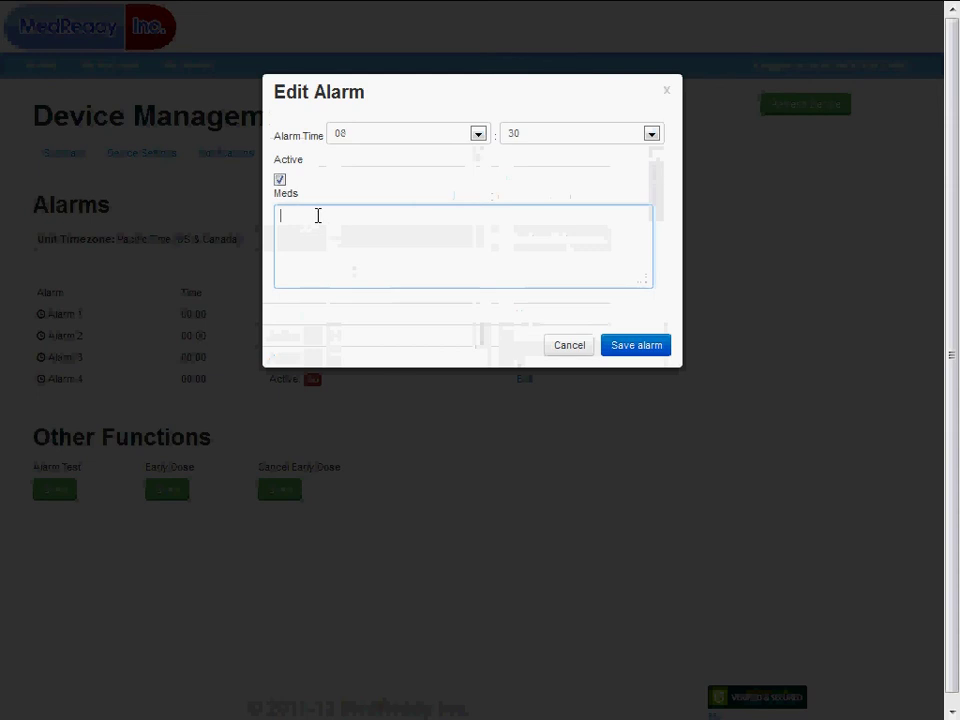
{"action": "type", "text": "red yellow"}
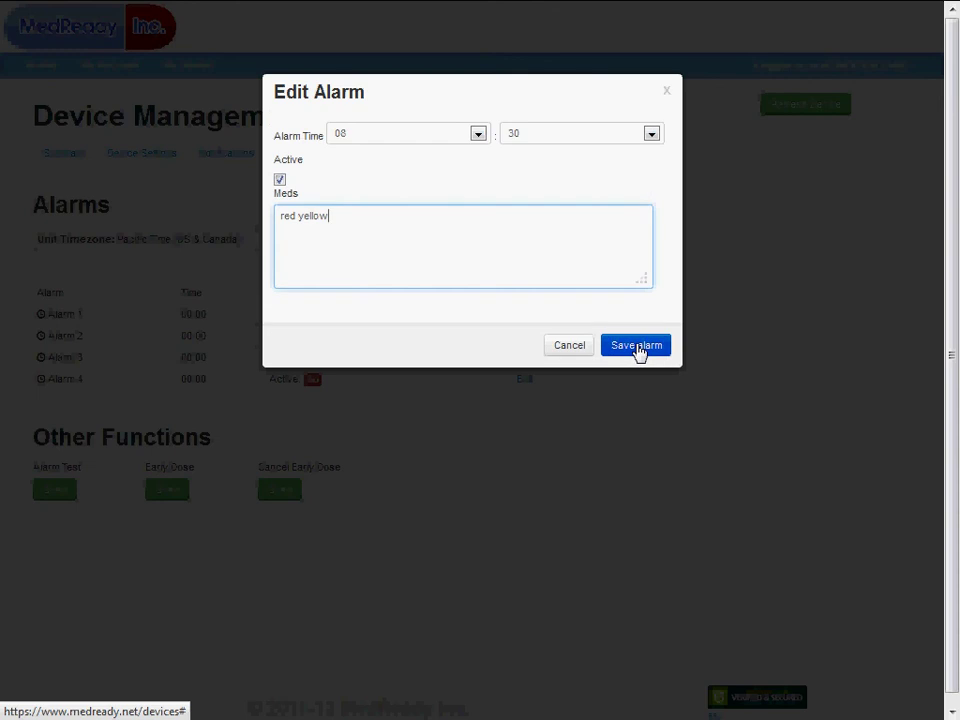
{"action": "left_click", "coordinate": [566, 349]}
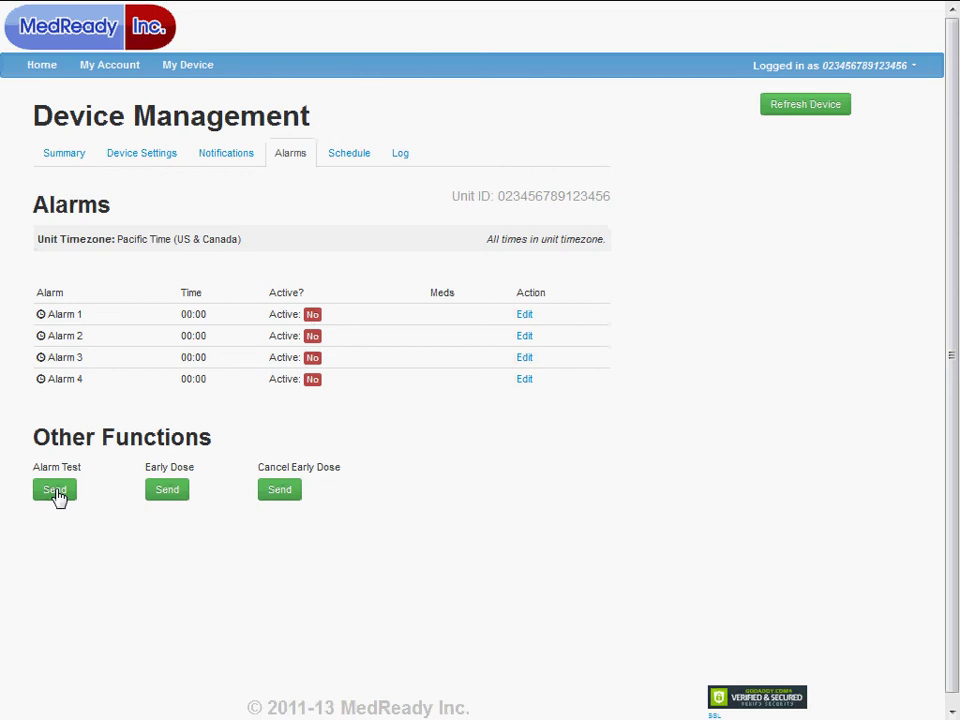
Request an Alarm Test under Other Functions, bringing up its rotate-meds warning
{"action": "left_click", "coordinate": [55, 490]}
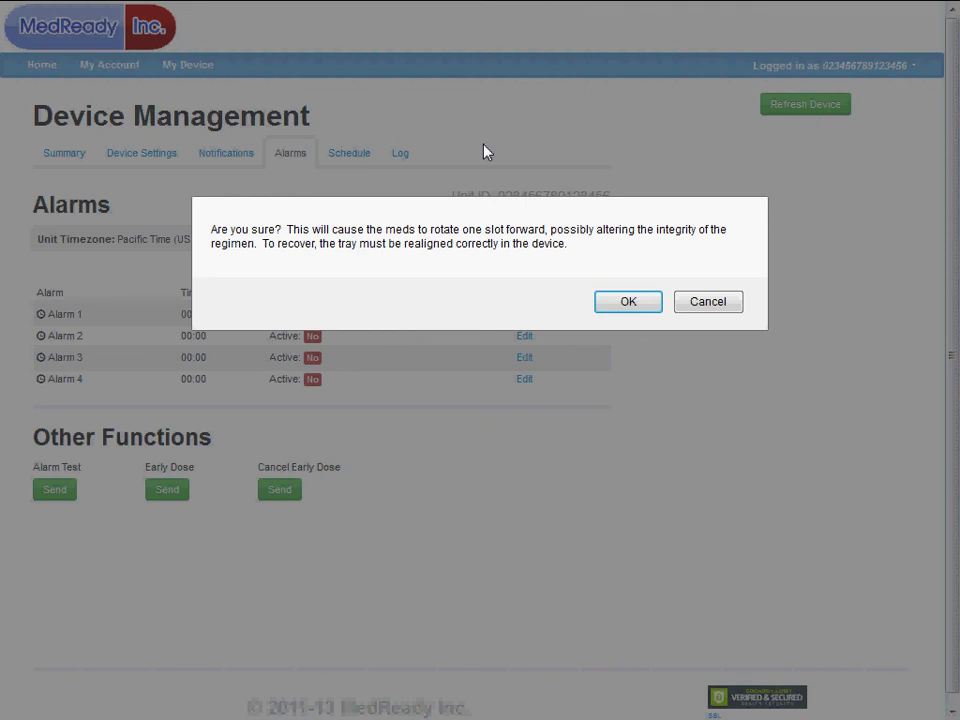
Cancel the Alarm Test confirmation and request an Early Dose instead
{"action": "left_click", "coordinate": [711, 305]}
{"action": "left_click", "coordinate": [170, 490]}
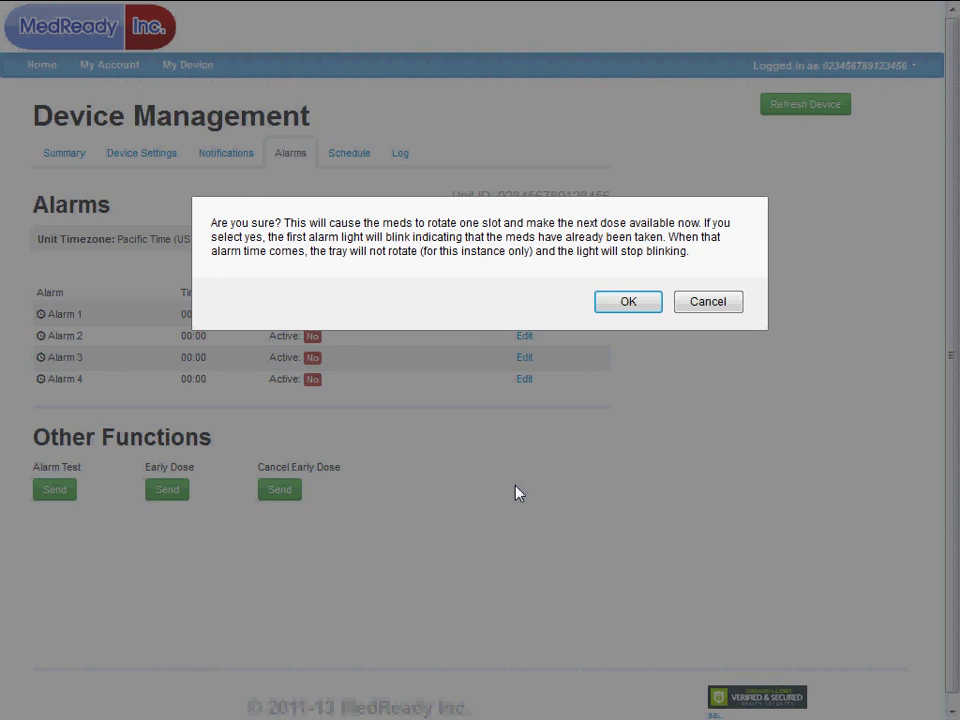
Decline the Early Dose, then request Cancel Early Dose and decline that too
{"action": "left_click", "coordinate": [724, 308]}
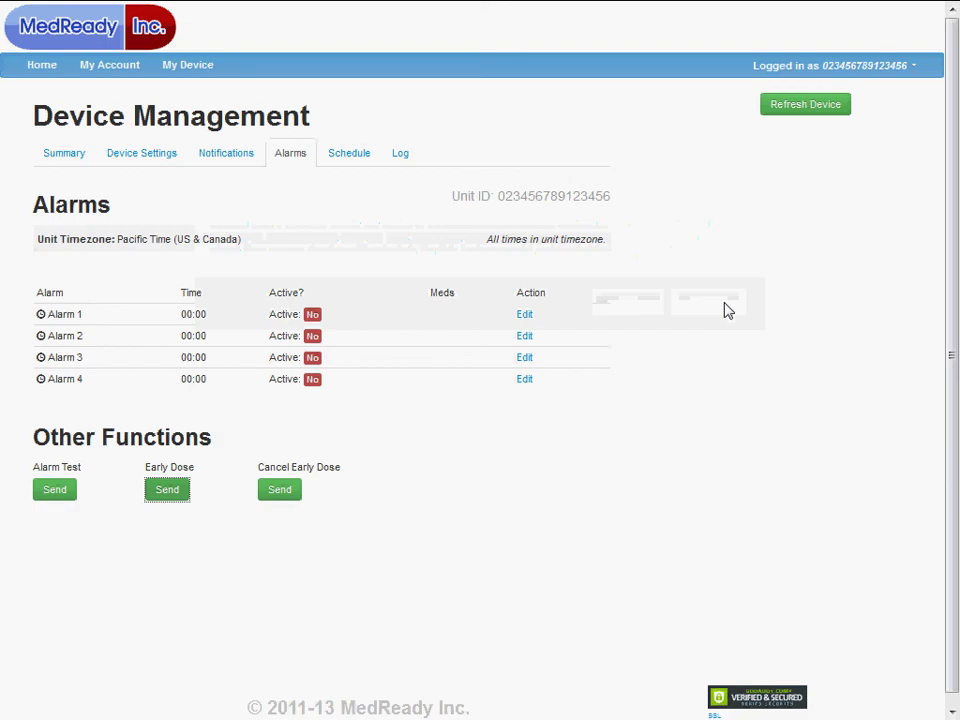
{"action": "left_click", "coordinate": [280, 492]}
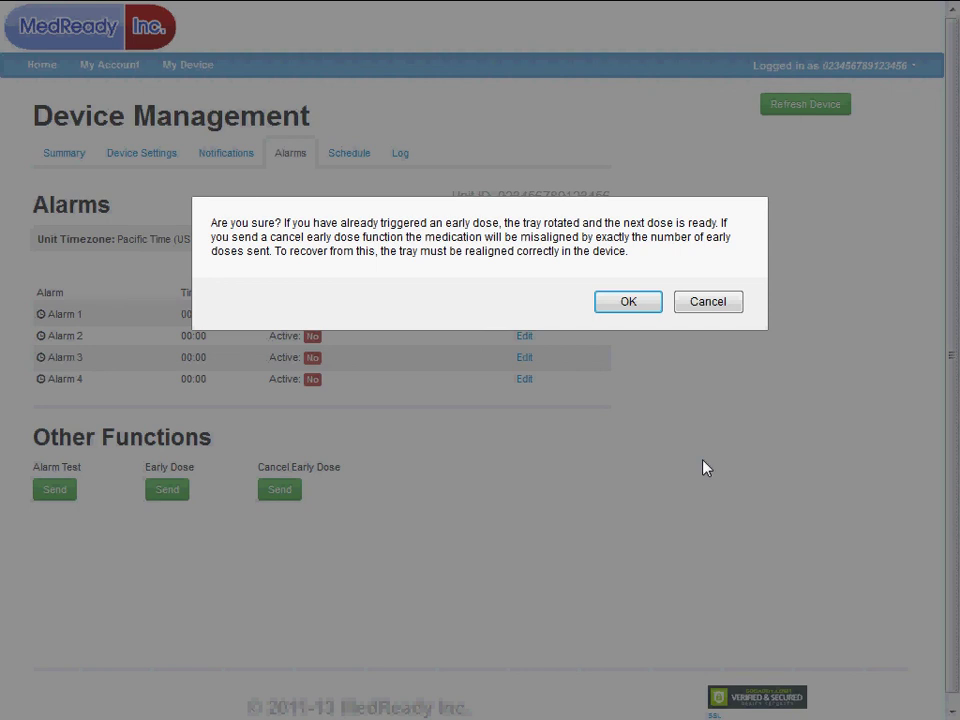
{"action": "left_click", "coordinate": [716, 301]}
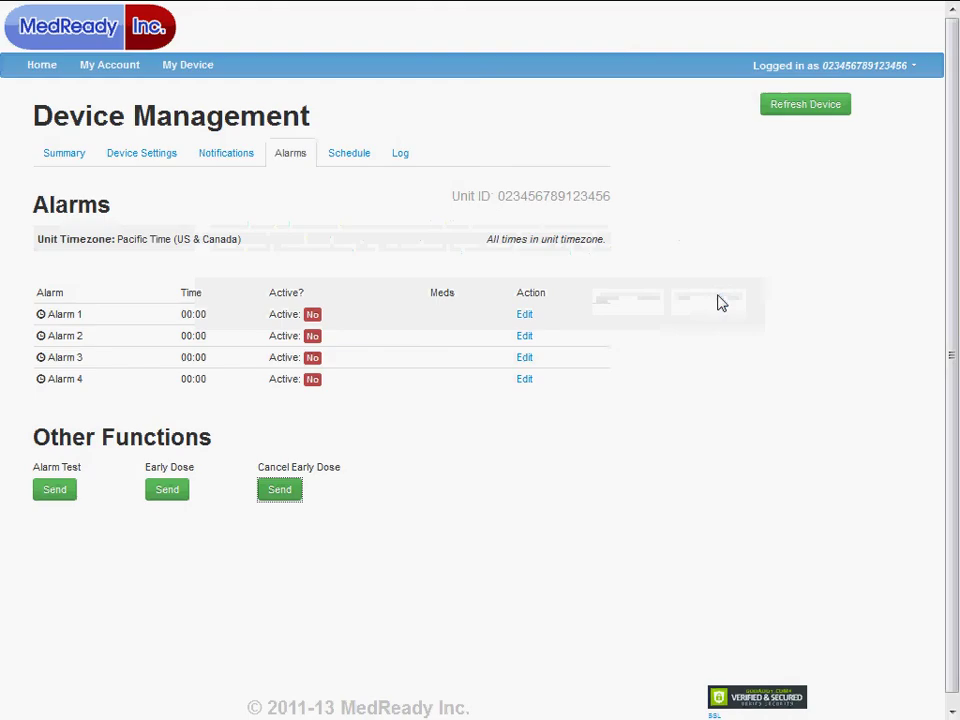
Review the demo unit's weekly dispense schedule, then switch to its Device Log
{"action": "left_click", "coordinate": [351, 160]}
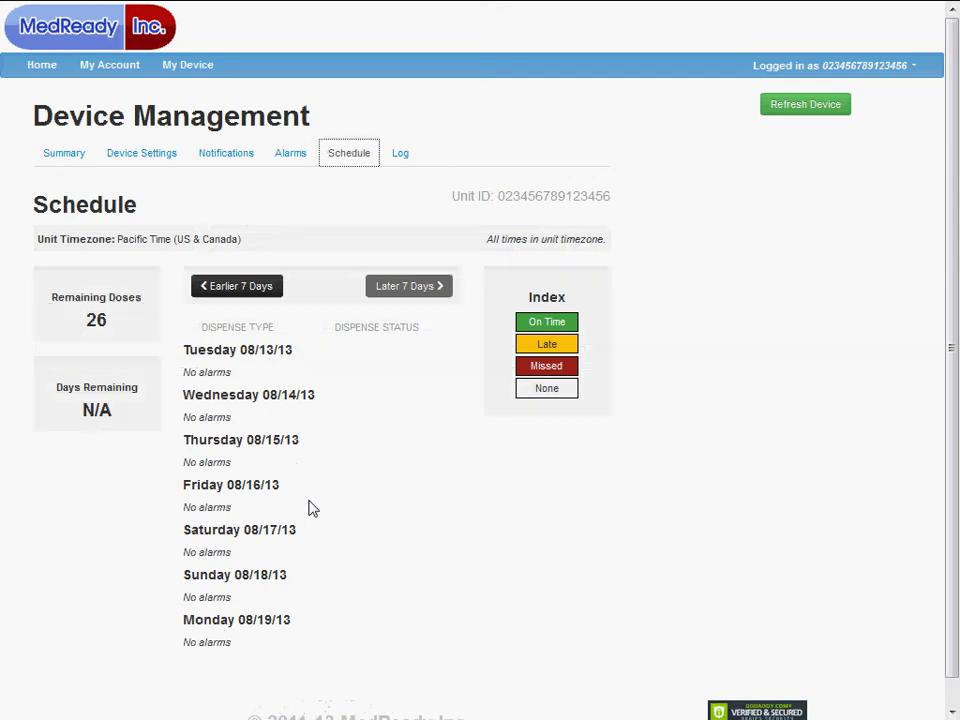
{"action": "left_click", "coordinate": [403, 155]}
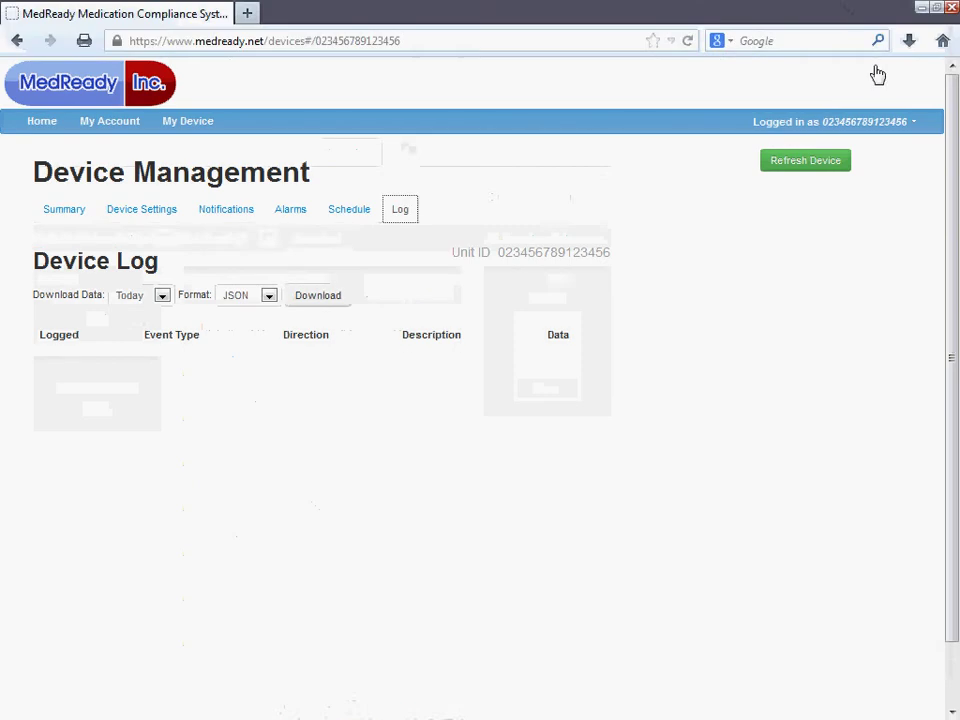
Sign out of the unit's account and paste the unit ID as the login
{"action": "left_click", "coordinate": [871, 78]}
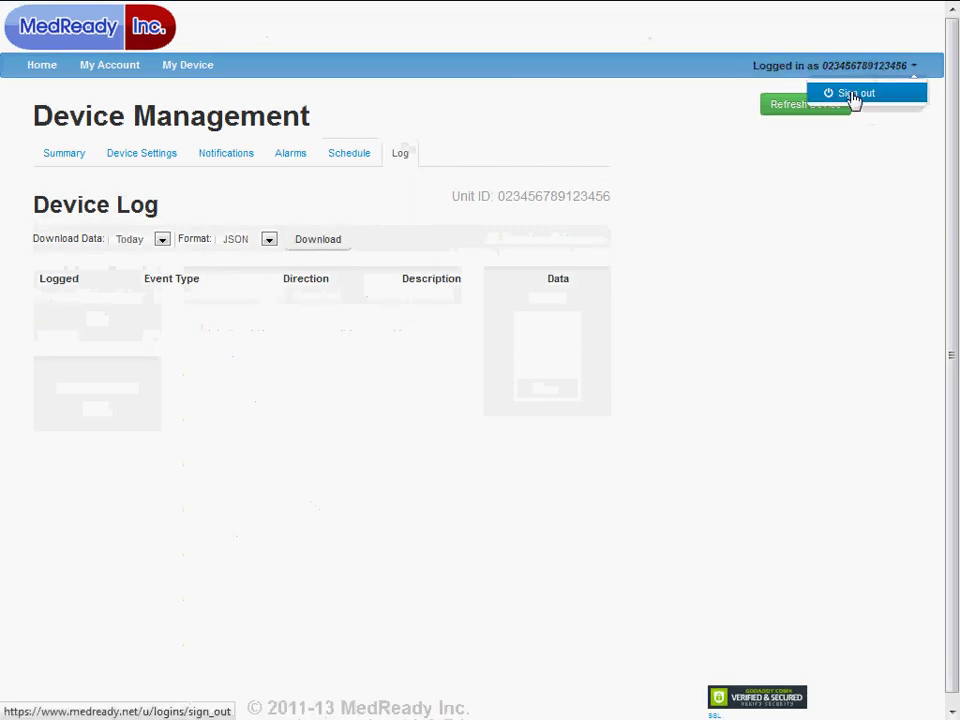
{"action": "left_click", "coordinate": [853, 100]}
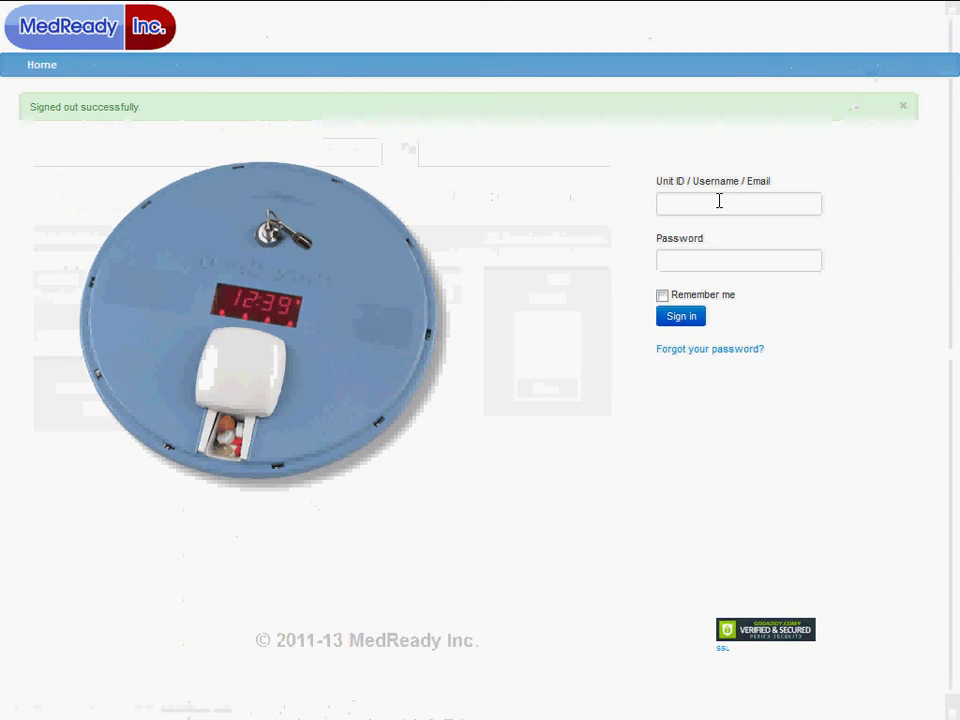
{"action": "left_click", "coordinate": [719, 201]}
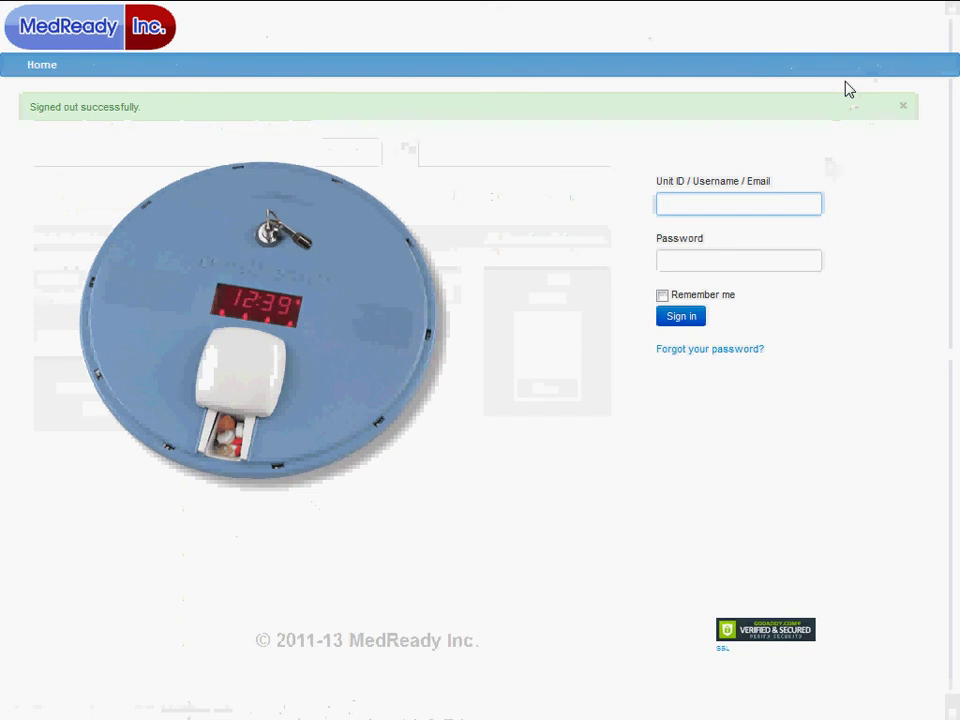
{"action": "key", "text": "ctrl+v"}
{"action": "key", "text": "Tab"}
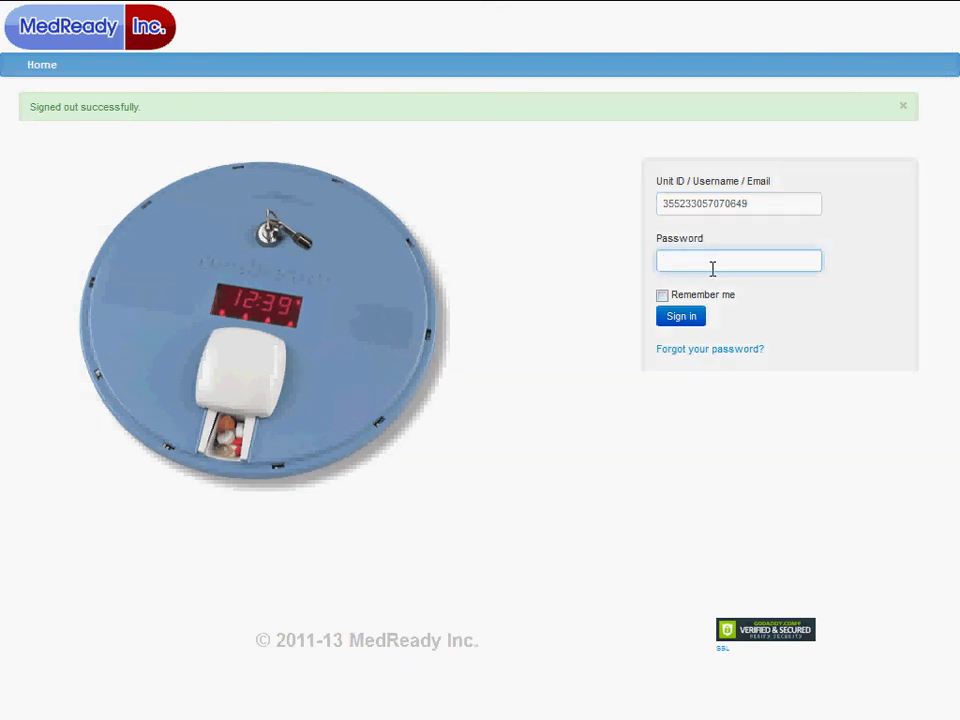
Replace the unit ID with the saved staff e-mail login and sign in
{"action": "left_click_drag", "start_coordinate": [759, 204], "coordinate": [591, 204]}
{"action": "left_click", "coordinate": [776, 257]}
{"action": "left_click_drag", "start_coordinate": [746, 204], "coordinate": [566, 203]}
{"action": "key", "text": "ctrl+c"}
{"action": "type", "text": "g"}
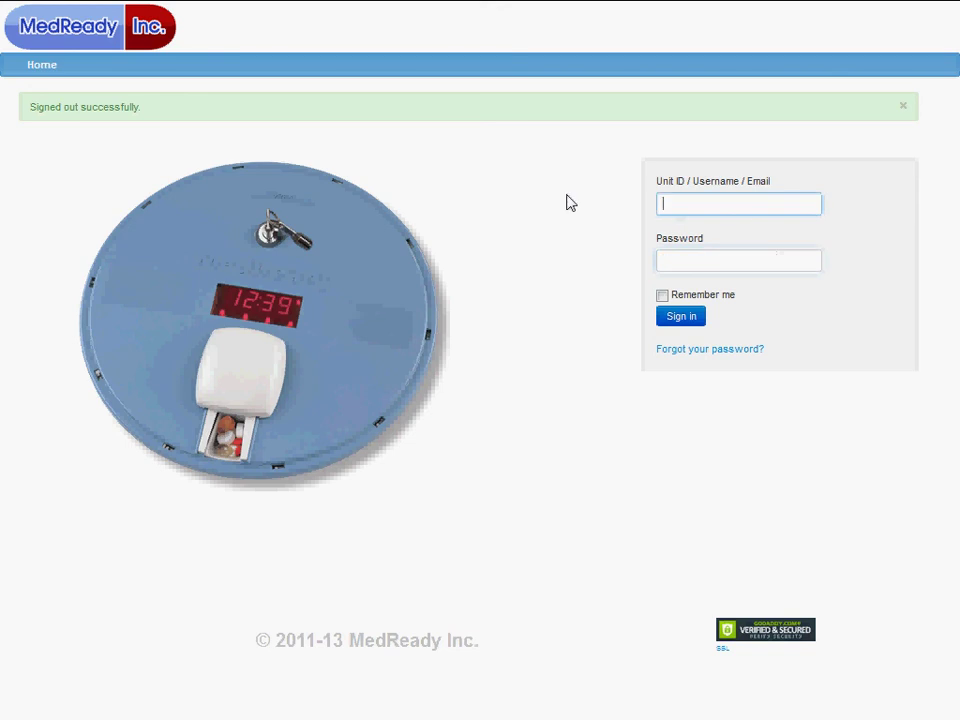
{"action": "left_click", "coordinate": [712, 226]}
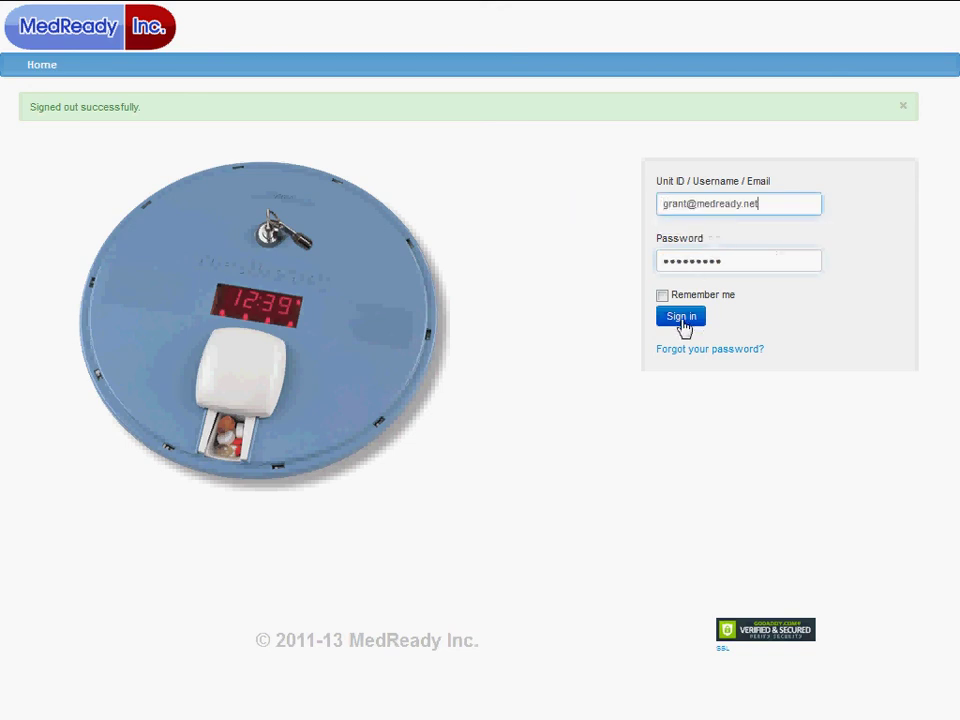
{"action": "left_click", "coordinate": [680, 318]}
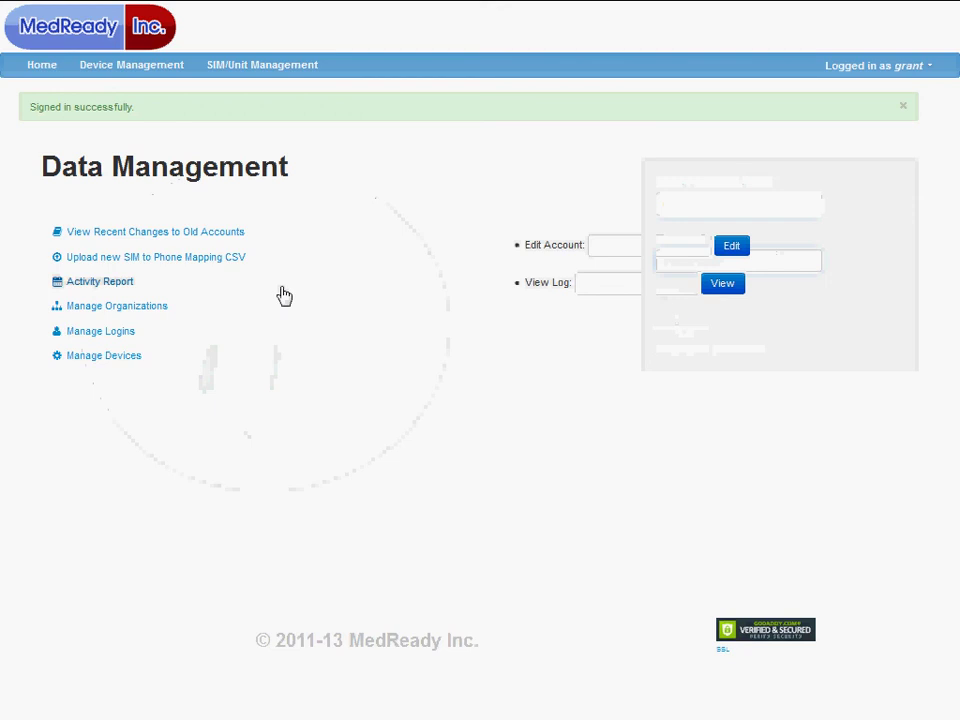
Search Device Management for the MR-357 unit by ID and view its Schedule tab
{"action": "left_click", "coordinate": [120, 65]}
{"action": "left_click", "coordinate": [115, 188]}
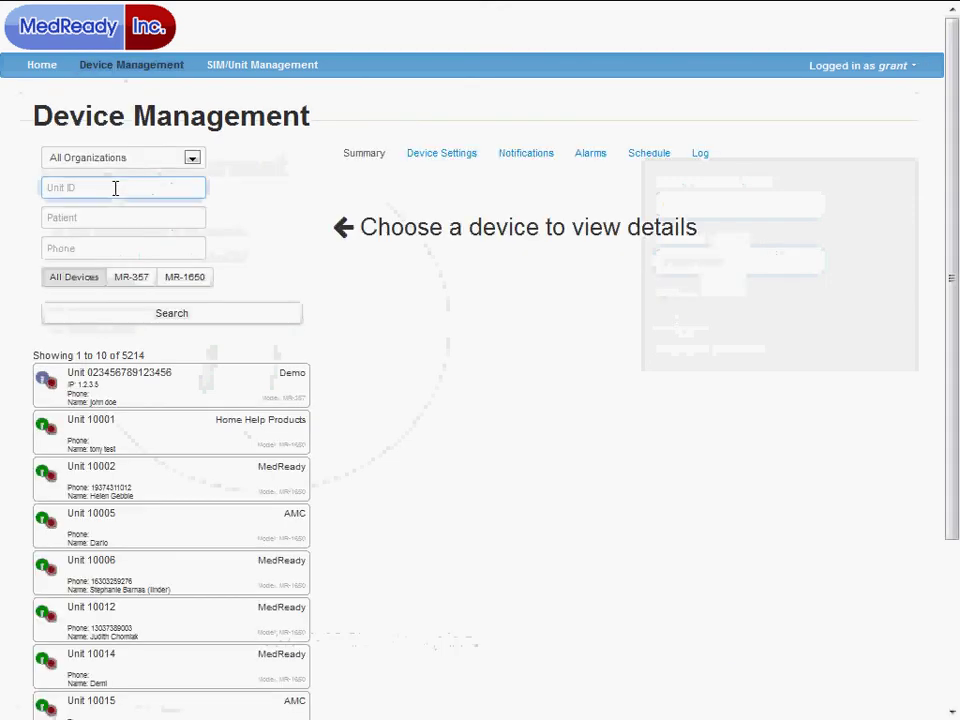
{"action": "key", "text": "ctrl+v"}
{"action": "left_click", "coordinate": [155, 316]}
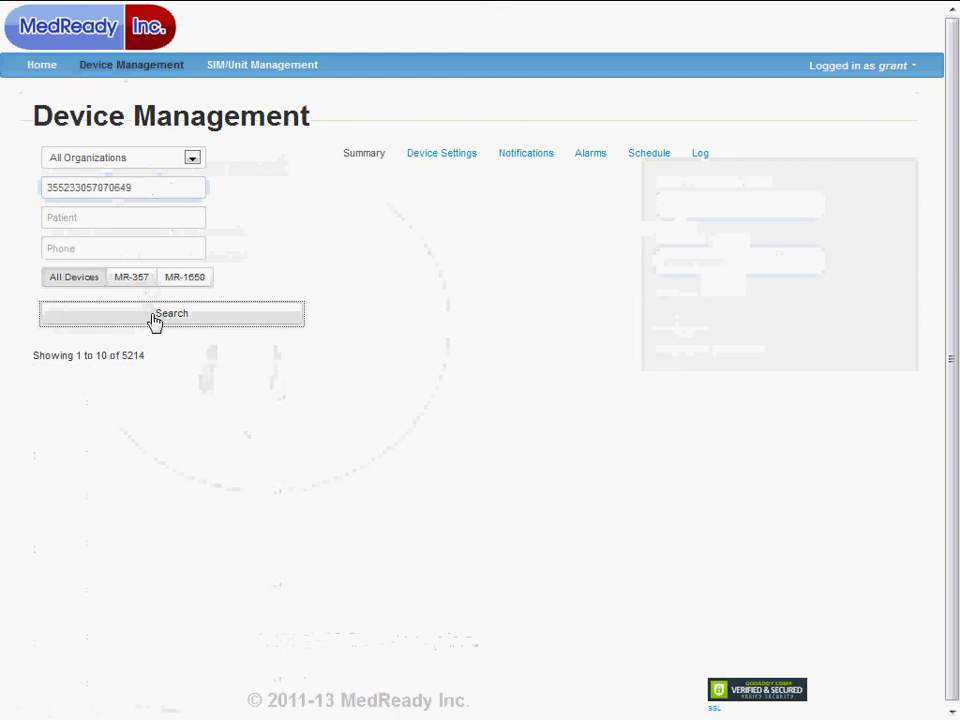
{"action": "left_click", "coordinate": [141, 389]}
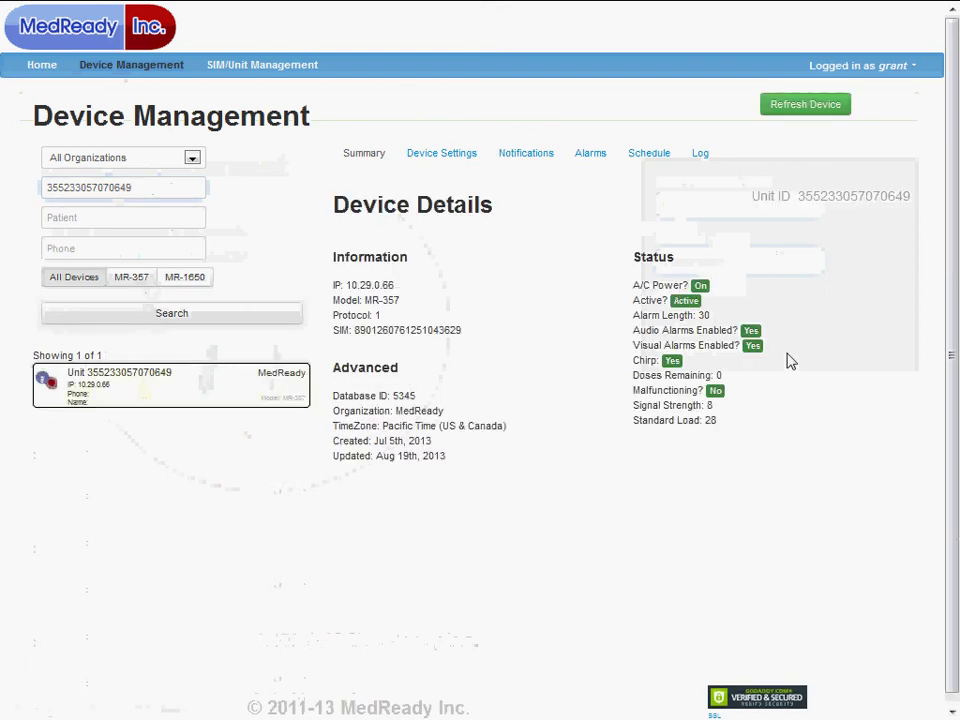
{"action": "left_click", "coordinate": [633, 156]}
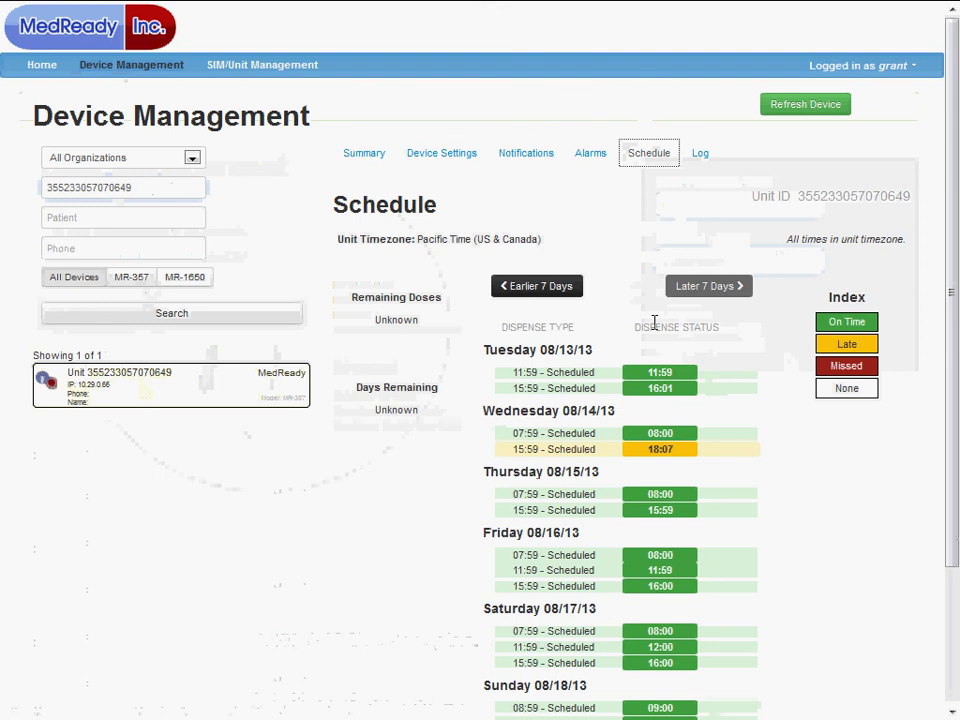
Show the live unit's alarms and highlight Alarm 3's active 15:30 time
{"action": "left_click", "coordinate": [594, 156]}
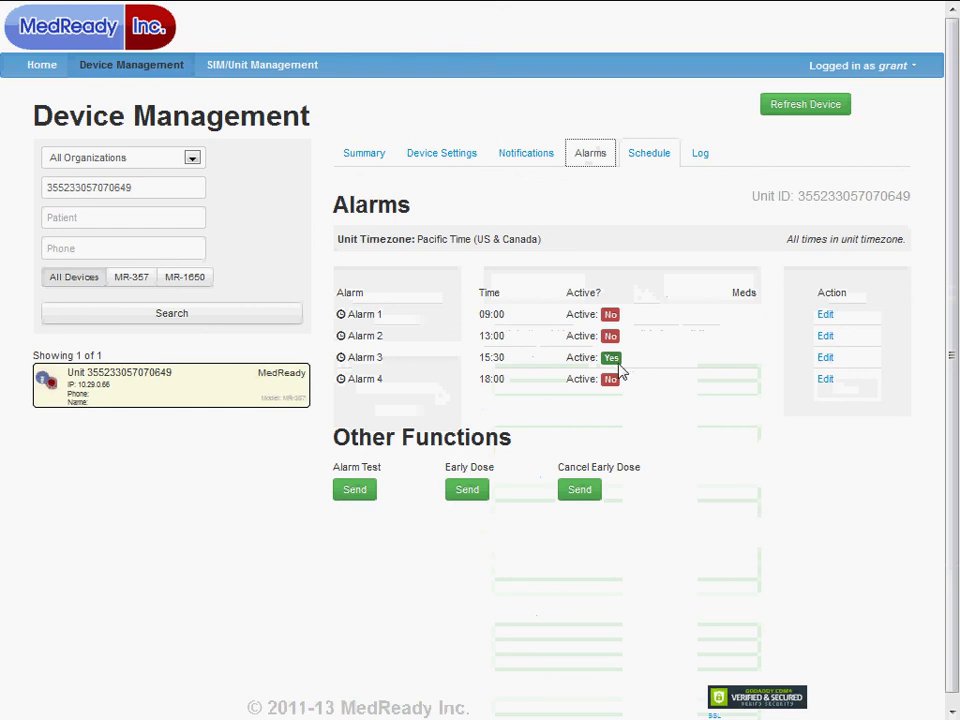
{"action": "left_click_drag", "start_coordinate": [482, 364], "coordinate": [506, 357]}
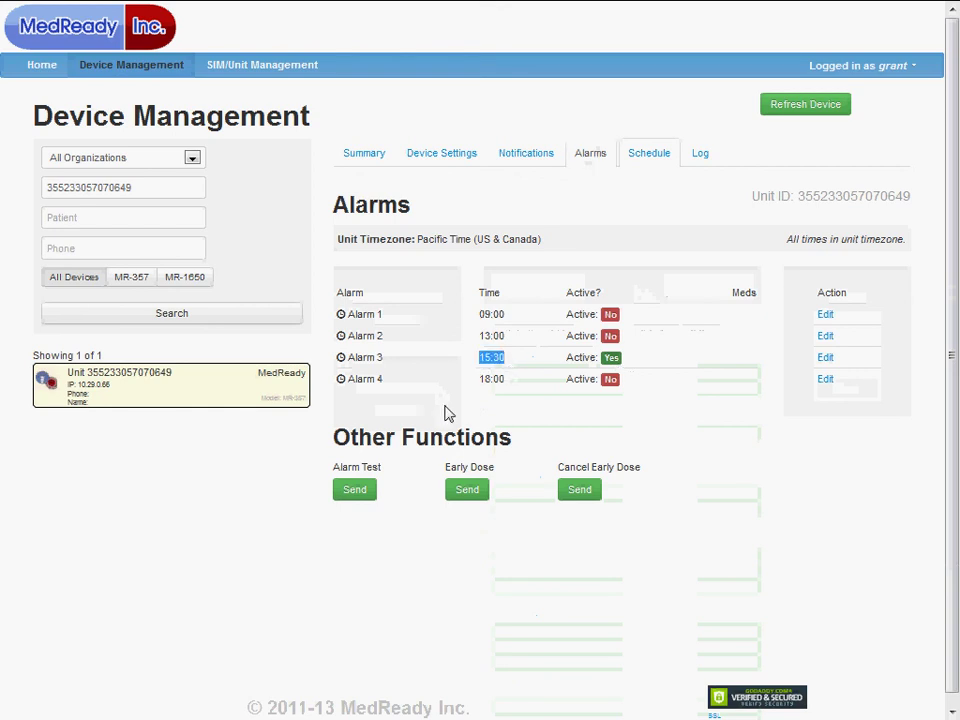
Browse the live unit's weekly dispense schedule, highlighting Thursday's 07:59 scheduled dose
{"action": "left_click", "coordinate": [650, 158]}
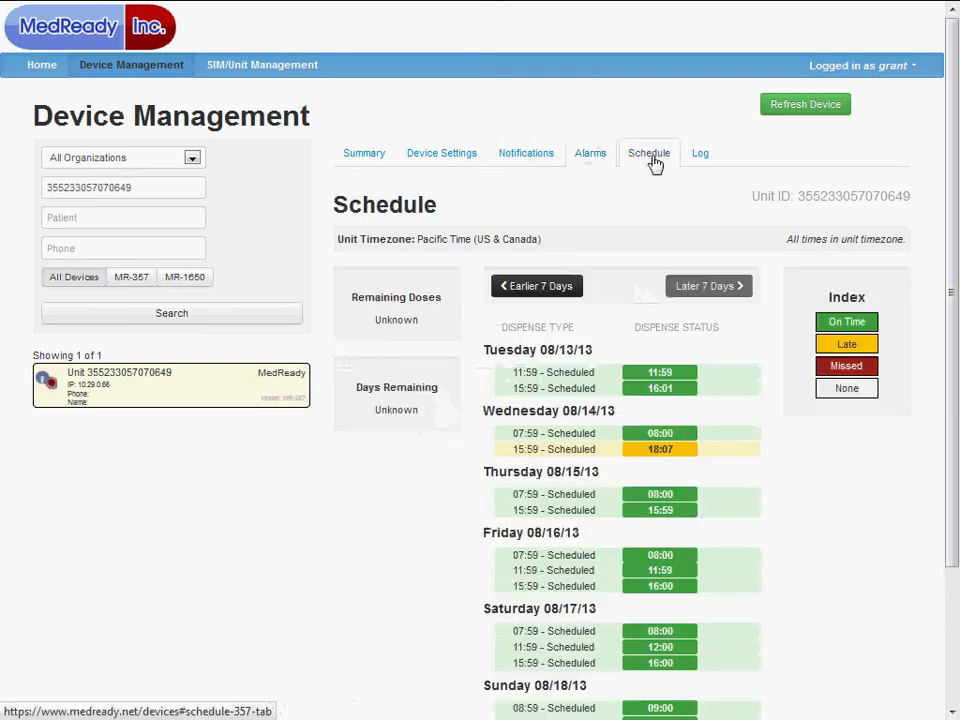
{"action": "scroll", "coordinate": [653, 392], "scroll_direction": "down", "scroll_amount": 3}
{"action": "scroll", "coordinate": [655, 398], "scroll_direction": "down", "scroll_amount": 1}
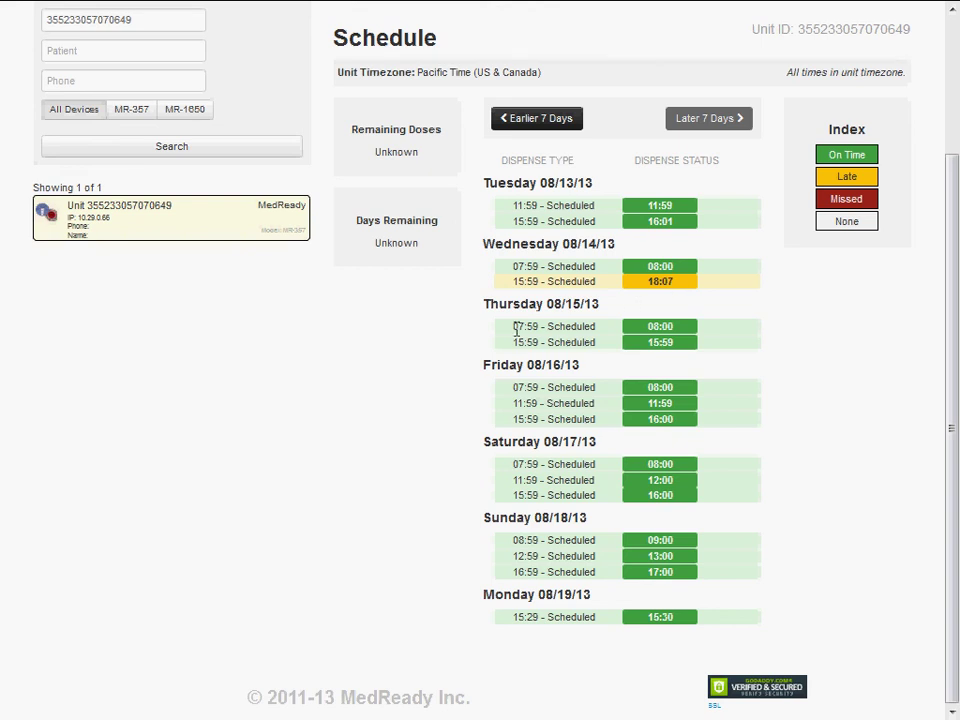
{"action": "left_click_drag", "start_coordinate": [516, 330], "coordinate": [539, 330]}
{"action": "left_click", "coordinate": [570, 328]}
{"action": "scroll", "coordinate": [328, 328], "scroll_direction": "up", "scroll_amount": 2}
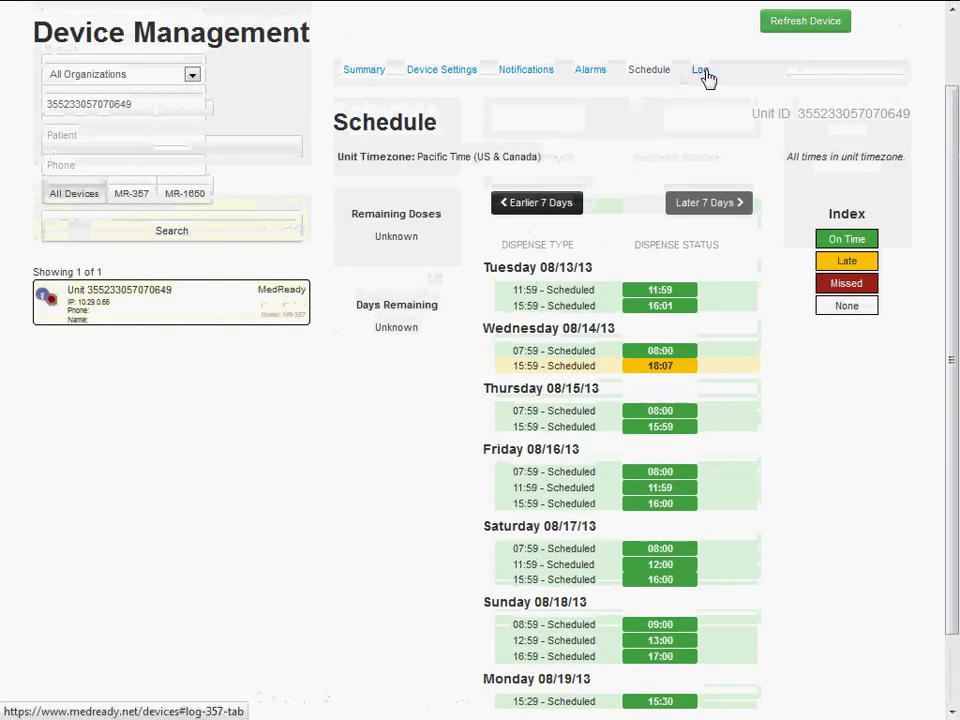
{"action": "left_click", "coordinate": [702, 72]}
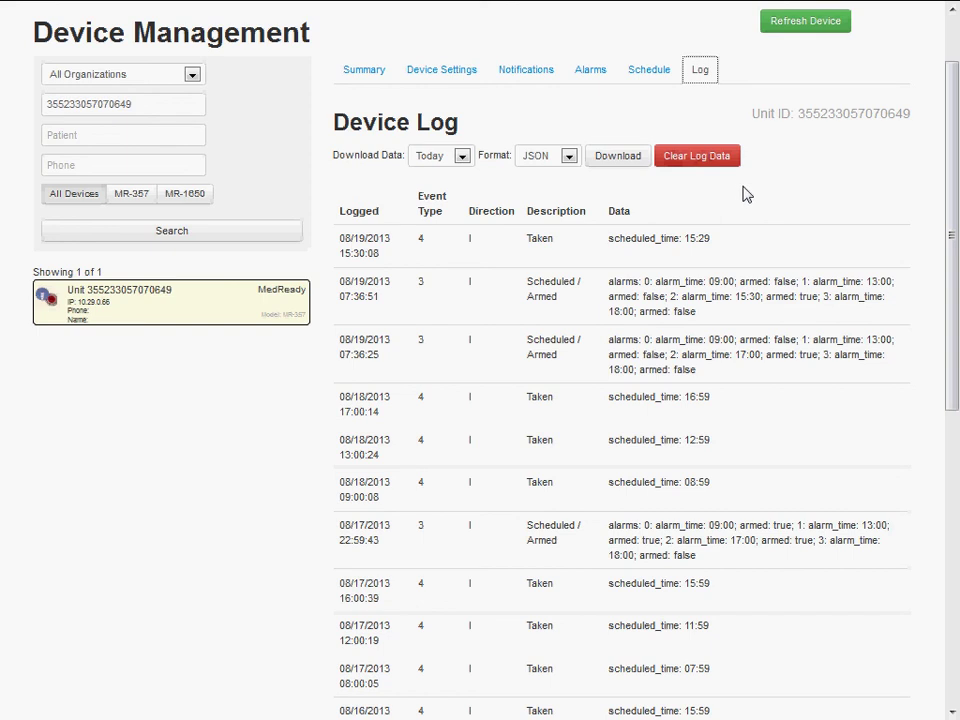
Go back to the live unit's Schedule tab and look through its dispense times
{"action": "left_click", "coordinate": [642, 72]}
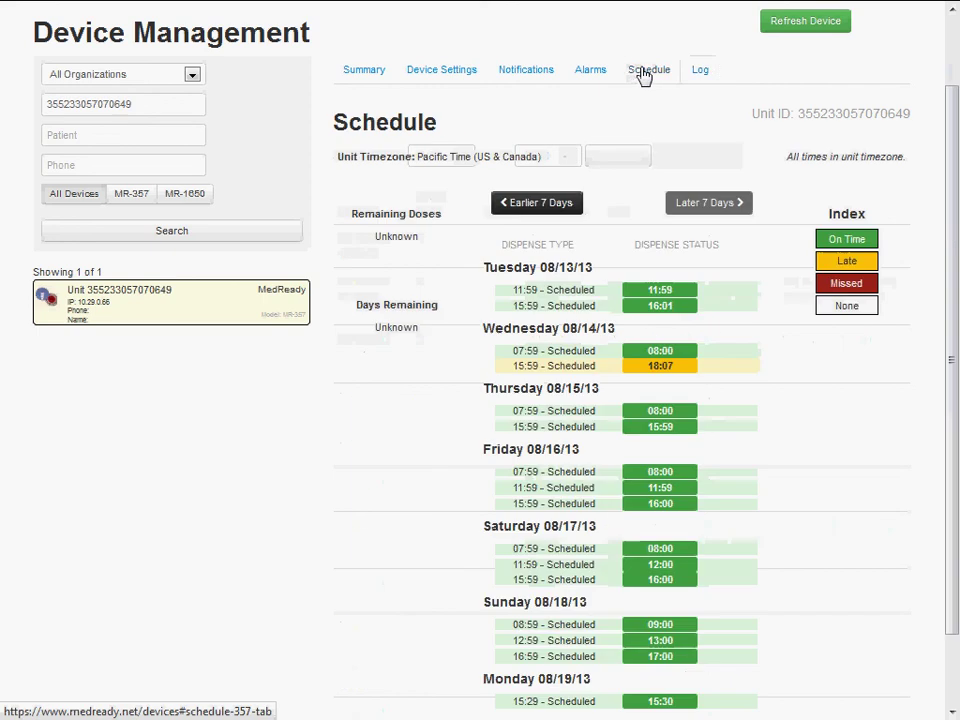
{"action": "scroll", "coordinate": [551, 613], "scroll_direction": "down", "scroll_amount": 2}
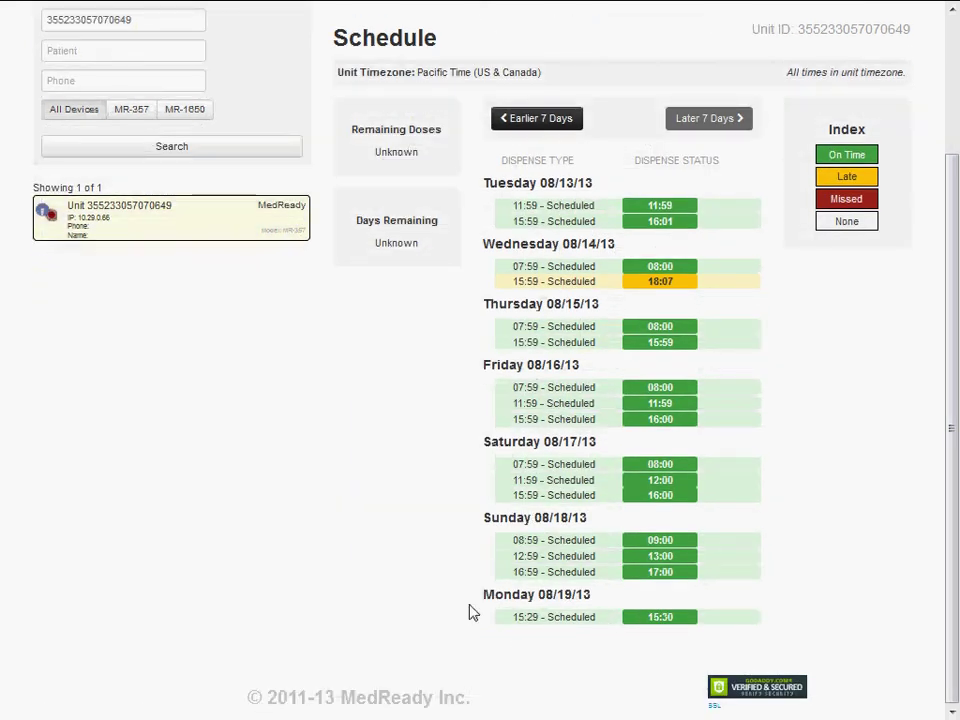
{"action": "scroll", "coordinate": [354, 561], "scroll_direction": "up", "scroll_amount": 2}
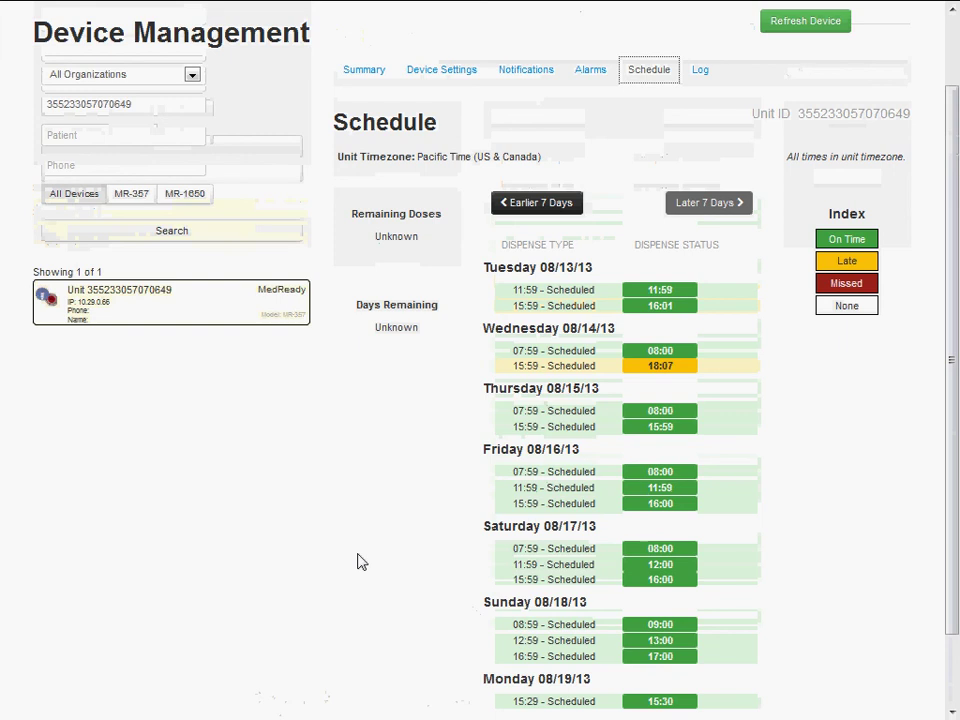
{"action": "scroll", "coordinate": [364, 561], "scroll_direction": "up", "scroll_amount": 2}
{"action": "scroll", "coordinate": [364, 561], "scroll_direction": "down", "scroll_amount": 2}
{"action": "scroll", "coordinate": [364, 561], "scroll_direction": "up", "scroll_amount": 3}
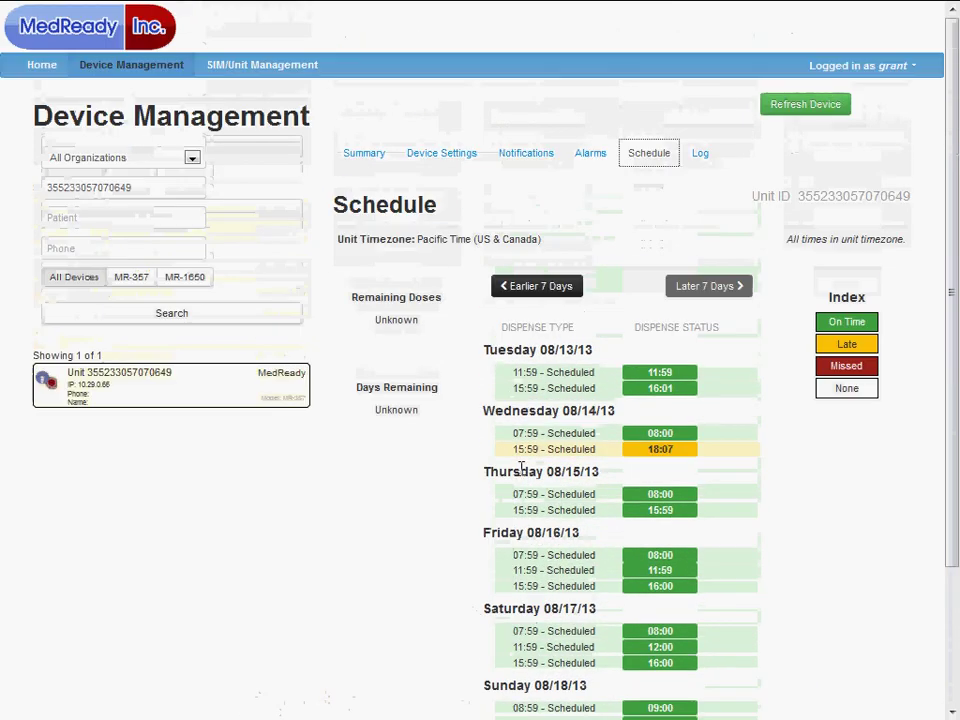
Refresh the device data and confirm Monday 08/19's dose shows dispensed at 15:30
{"action": "left_click", "coordinate": [829, 108]}
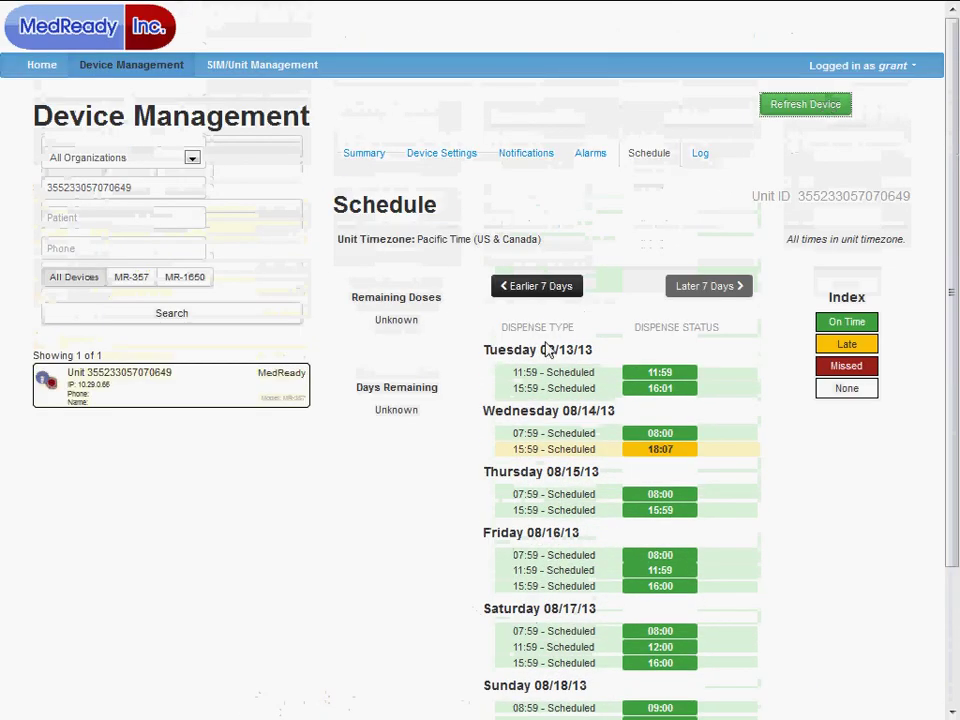
{"action": "scroll", "coordinate": [598, 345], "scroll_direction": "down", "scroll_amount": 3}
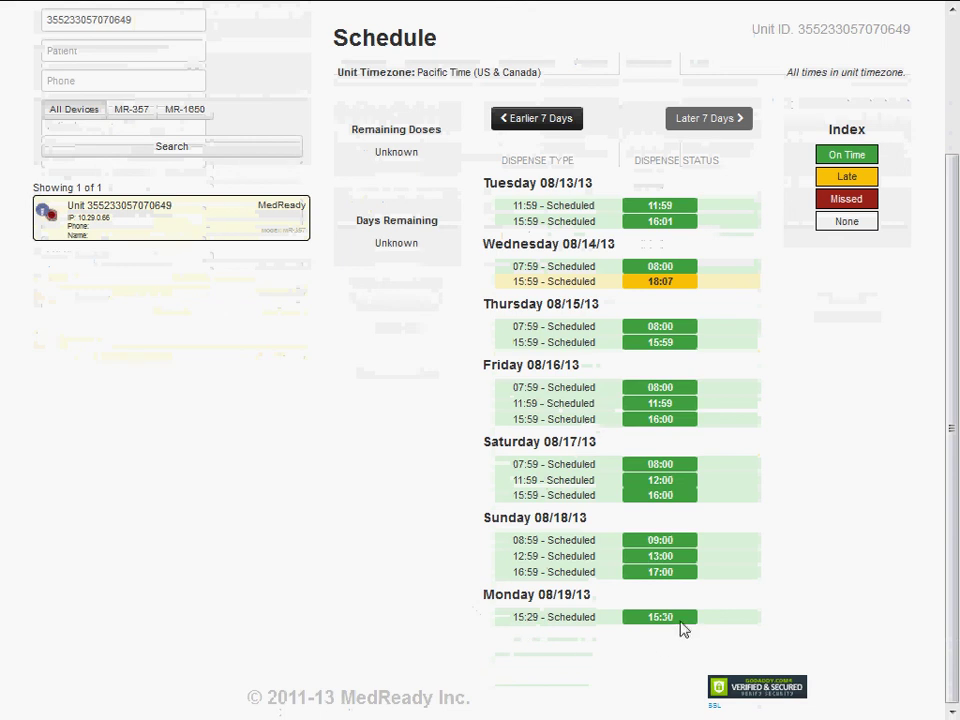
{"action": "scroll", "coordinate": [680, 628], "scroll_direction": "up", "scroll_amount": 3}
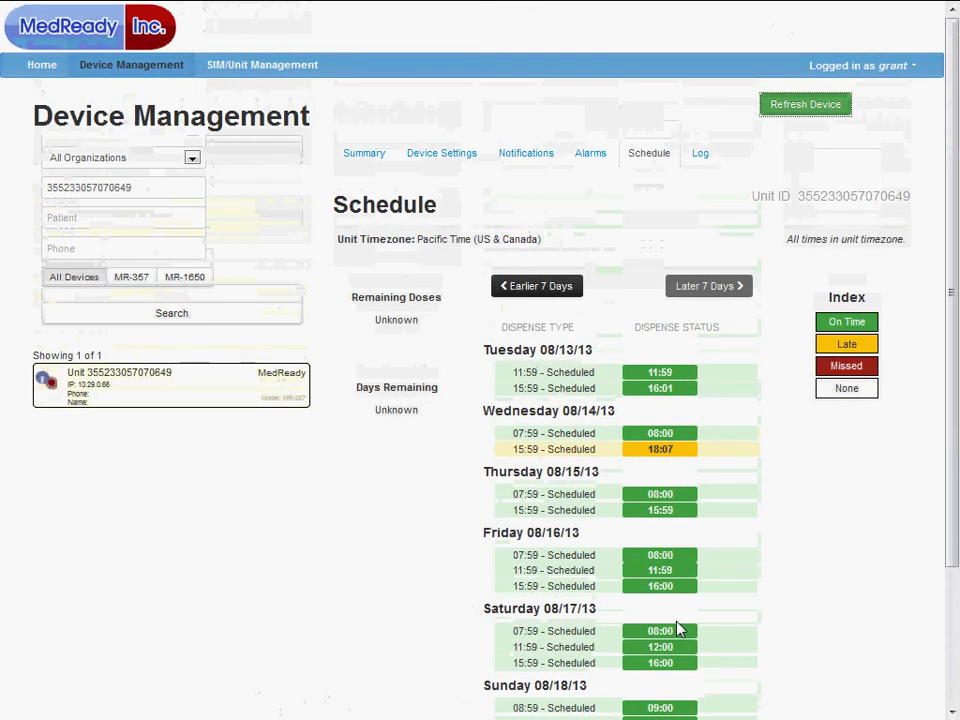